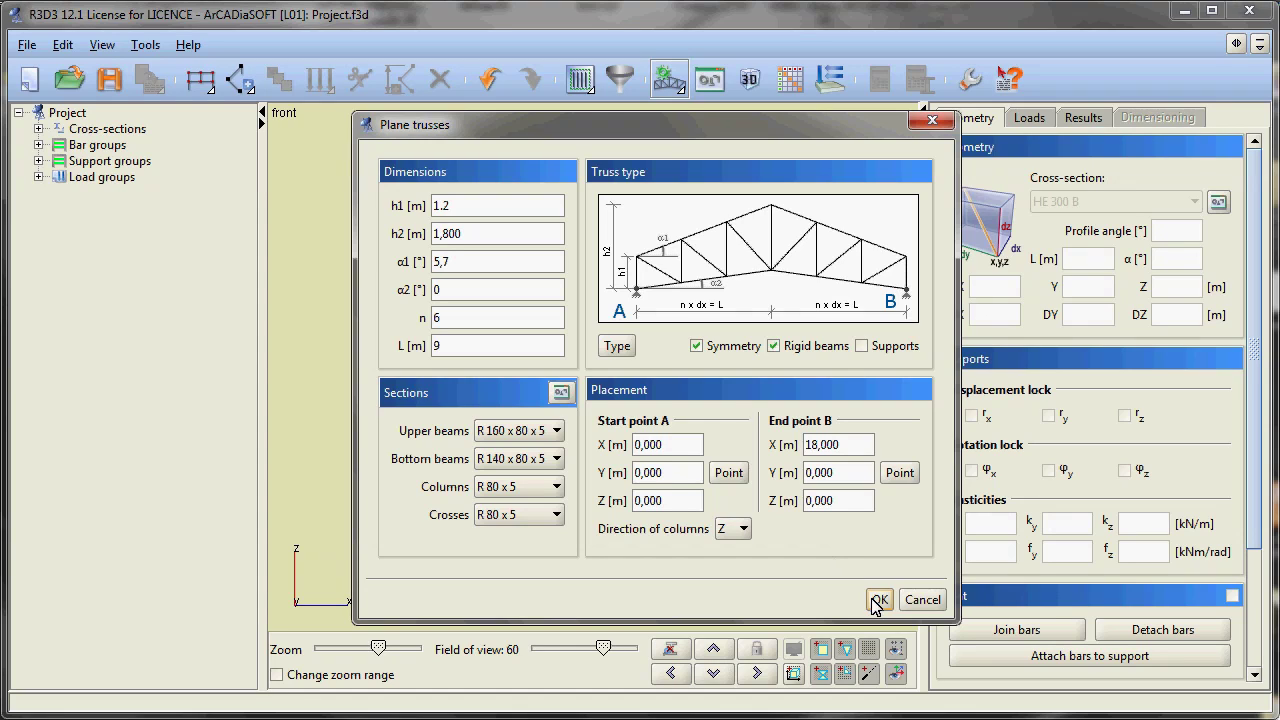
# Generate the 18 m symmetric plane truss with rigid beams from the Plane trusses dialog settings
pyautogui.click(877, 600)
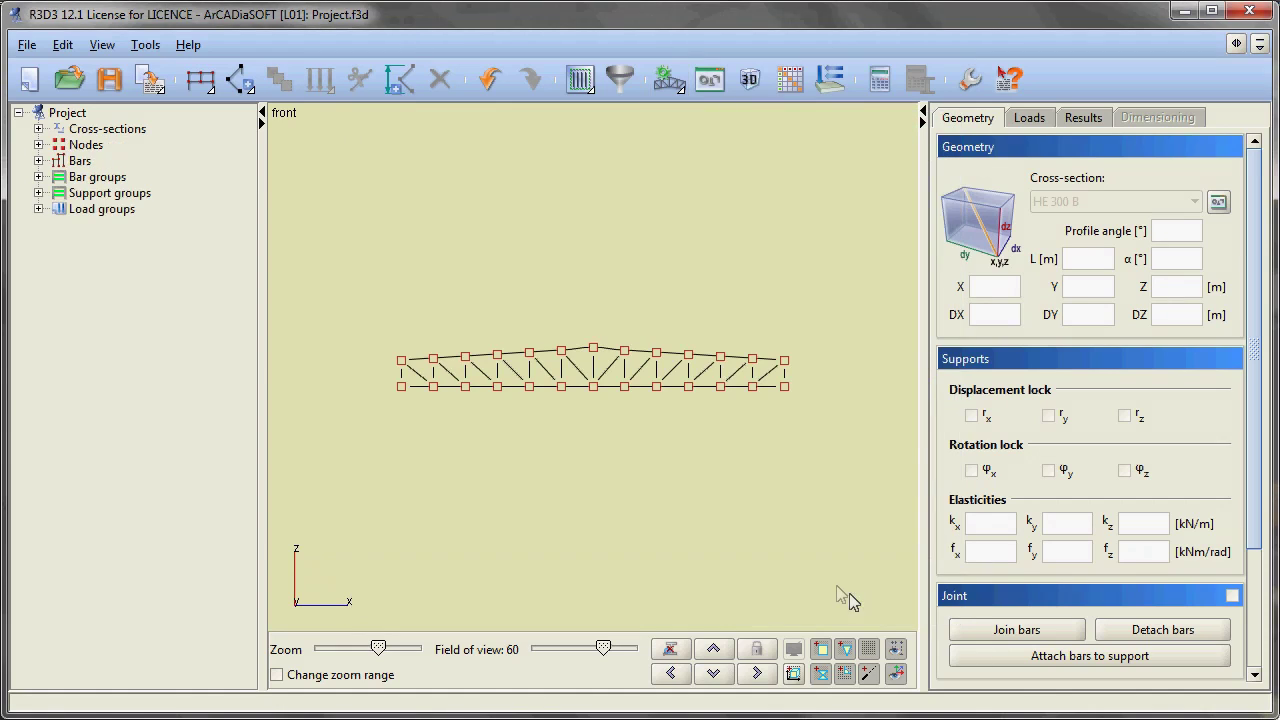
# Draw two 5.6 m vertical columns below the lower-left and lower-right truss nodes
pyautogui.click(240, 80)
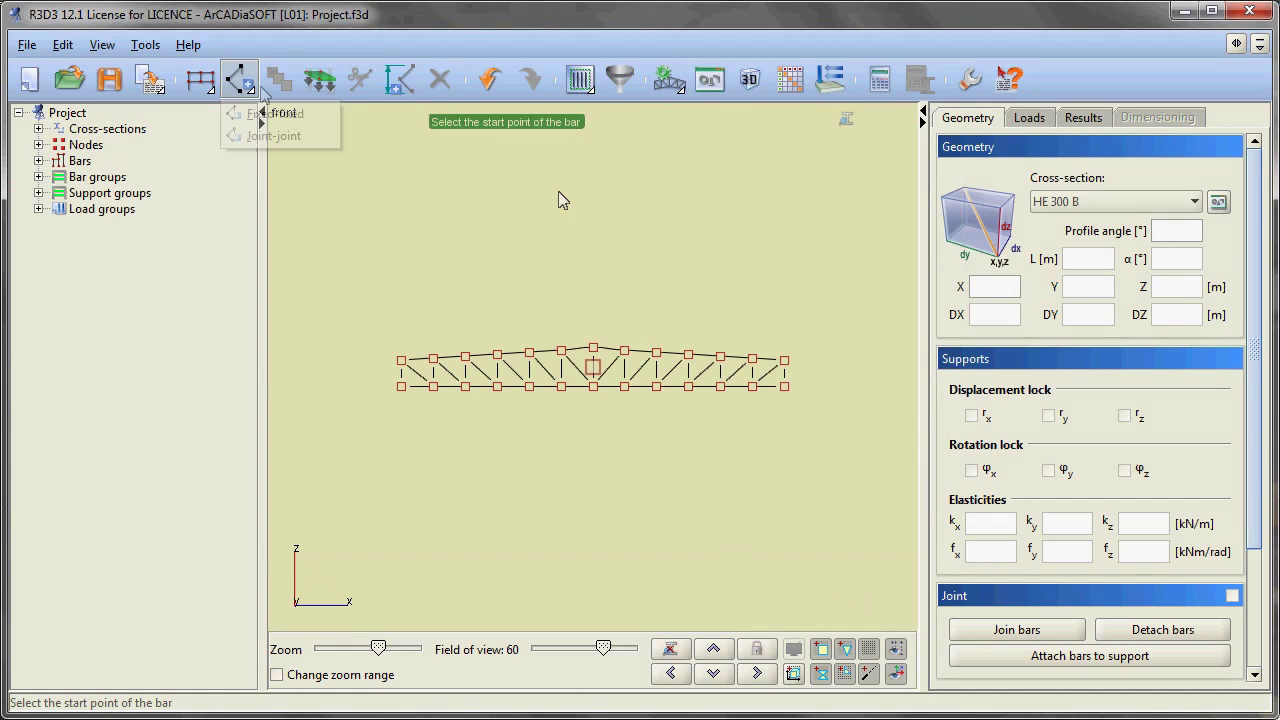
pyautogui.click(262, 106)
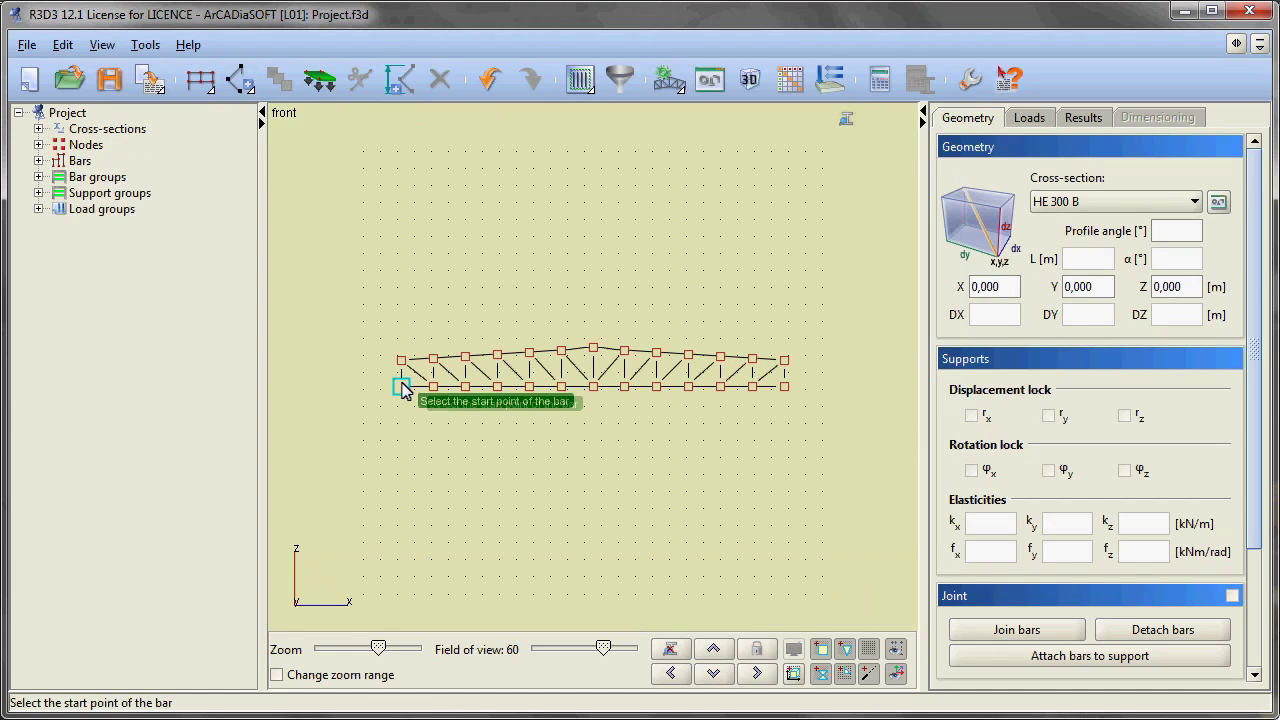
pyautogui.click(401, 387)
pyautogui.click(400, 492)
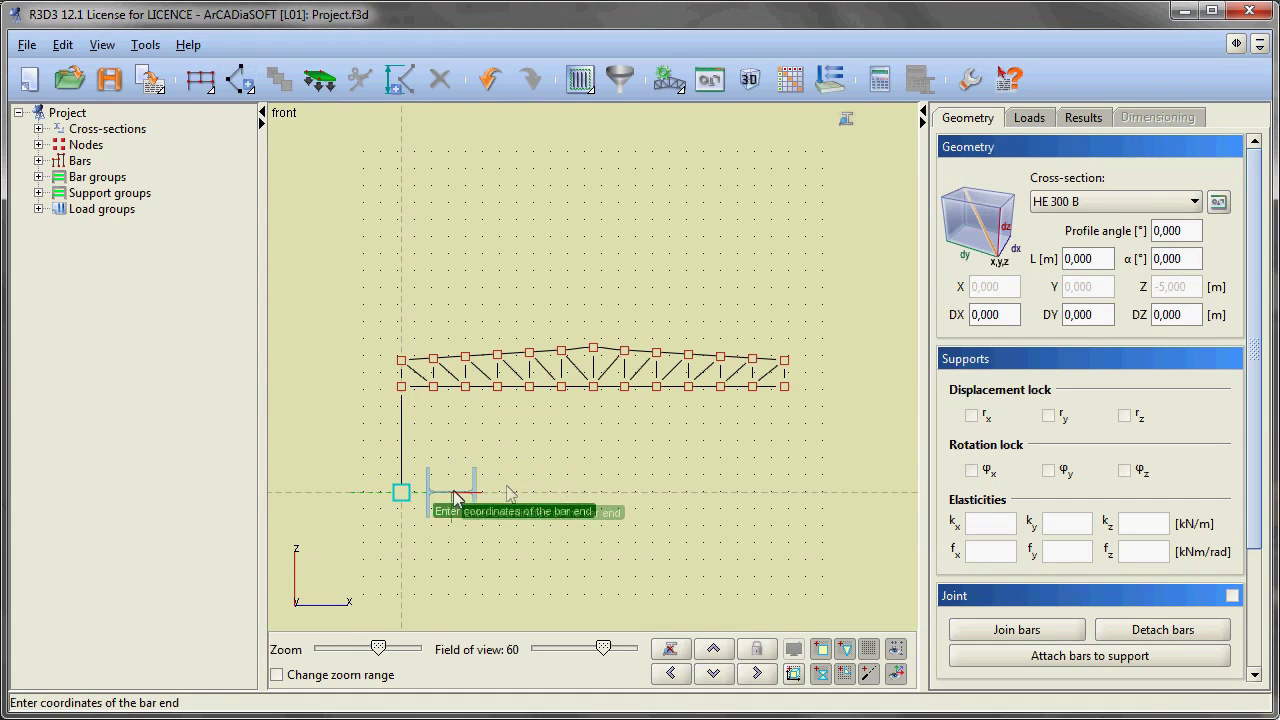
pyautogui.click(786, 389)
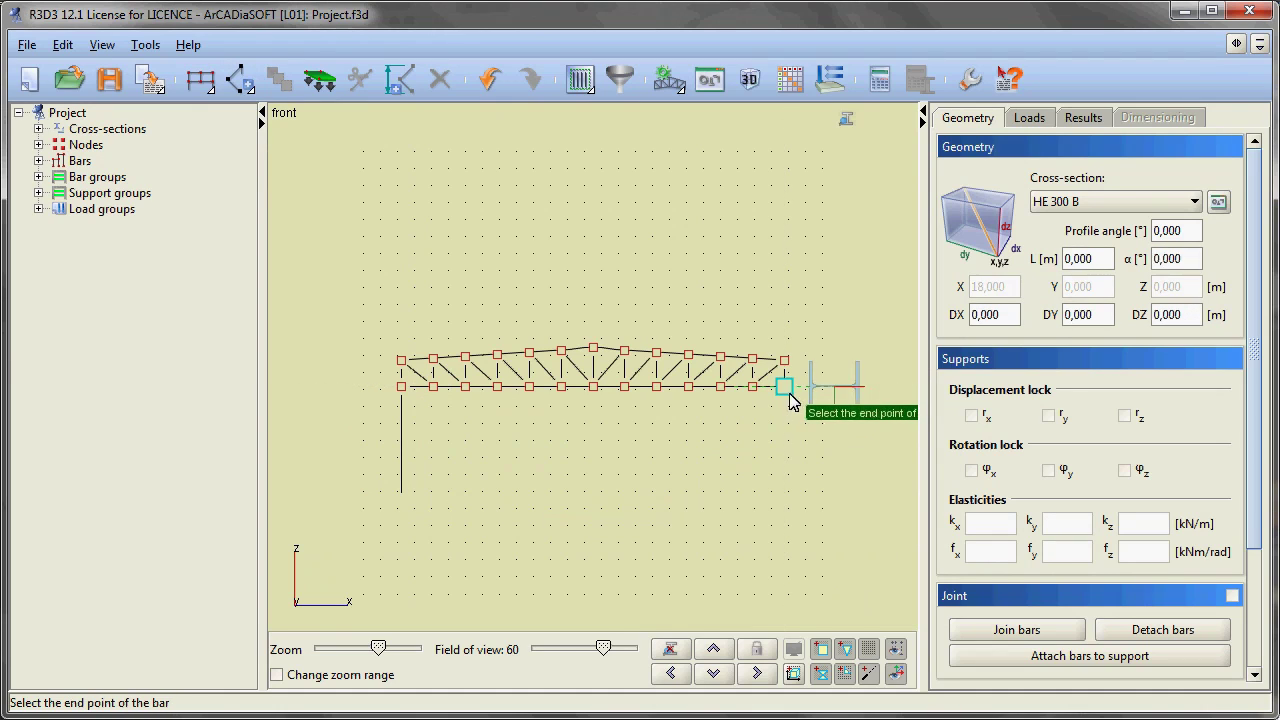
pyautogui.click(786, 506)
pyautogui.moveTo(810, 484); pyautogui.dragTo(370, 401)
# Lock x and y displacement at the column bases and assign HE 300 B to both columns
pyautogui.click(970, 416)
pyautogui.click(1049, 416)
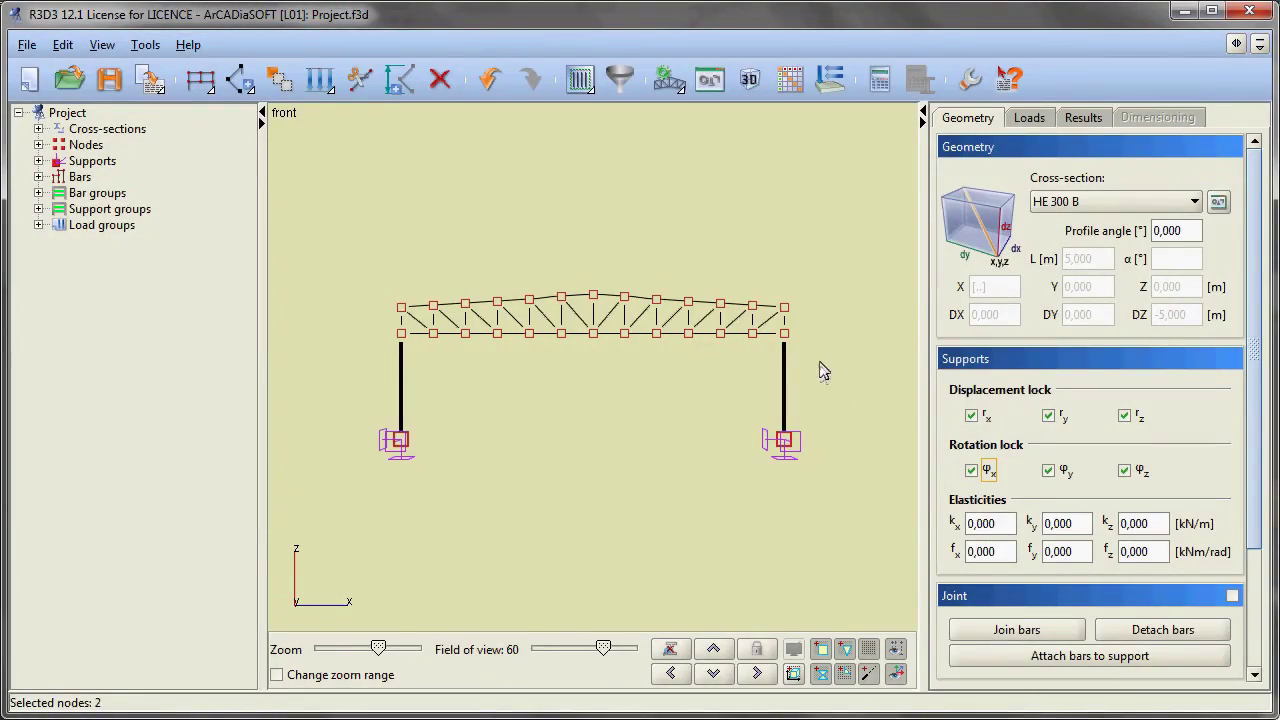
pyautogui.click(785, 341)
pyautogui.click(783, 334)
pyautogui.click(786, 323)
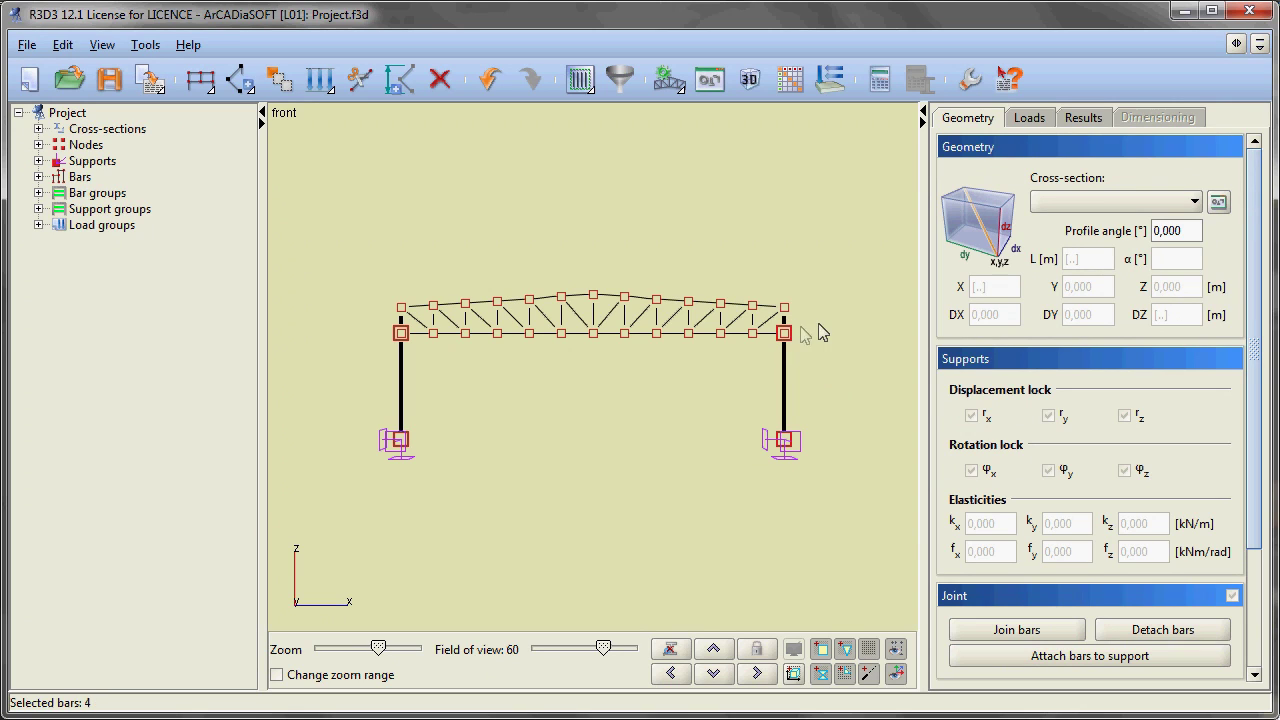
pyautogui.click(1136, 203)
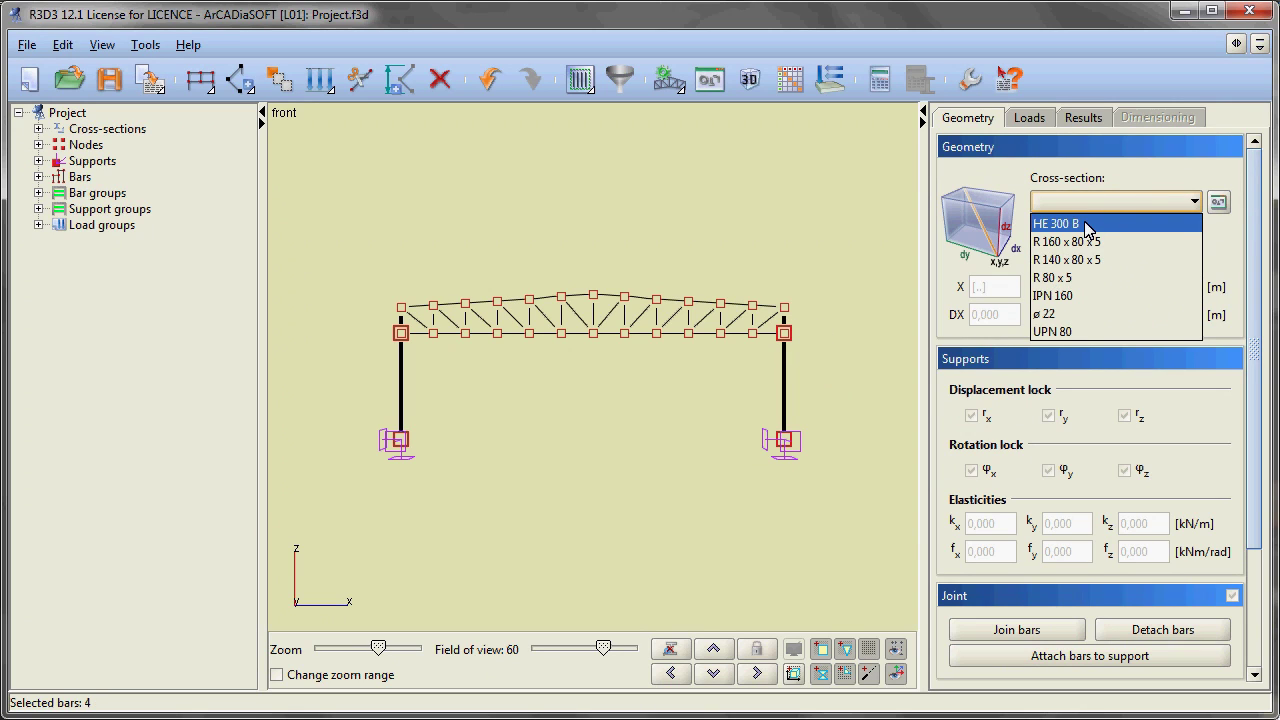
pyautogui.click(1088, 226)
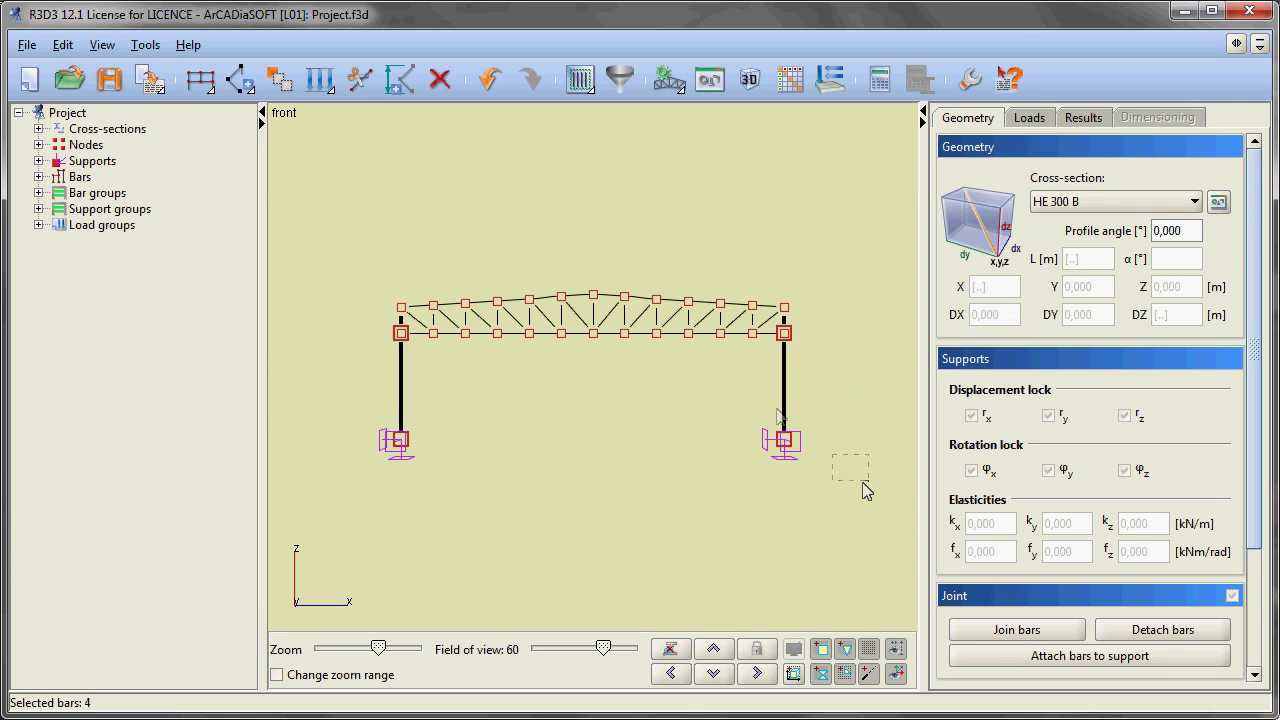
# Copy the frame's nodes along Y and set the field of view to 0 for a flat elevation
pyautogui.moveTo(427, 250); pyautogui.dragTo(343, 237)
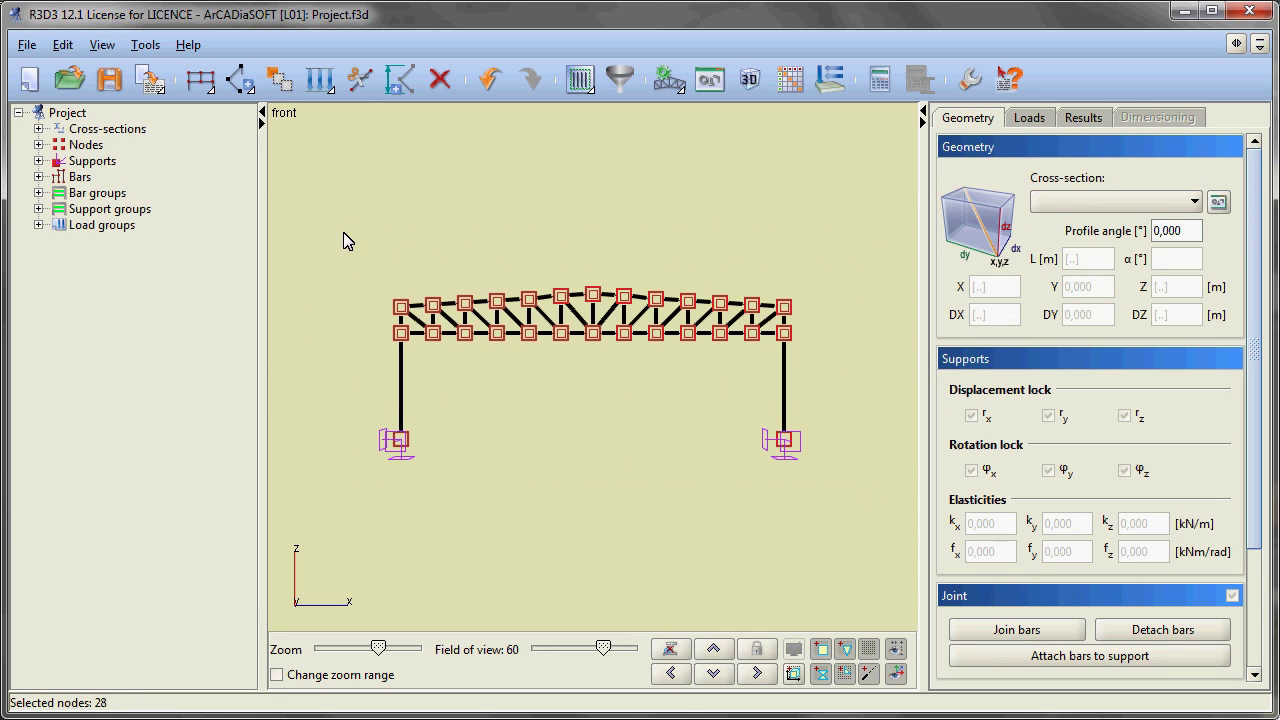
pyautogui.click(808, 566)
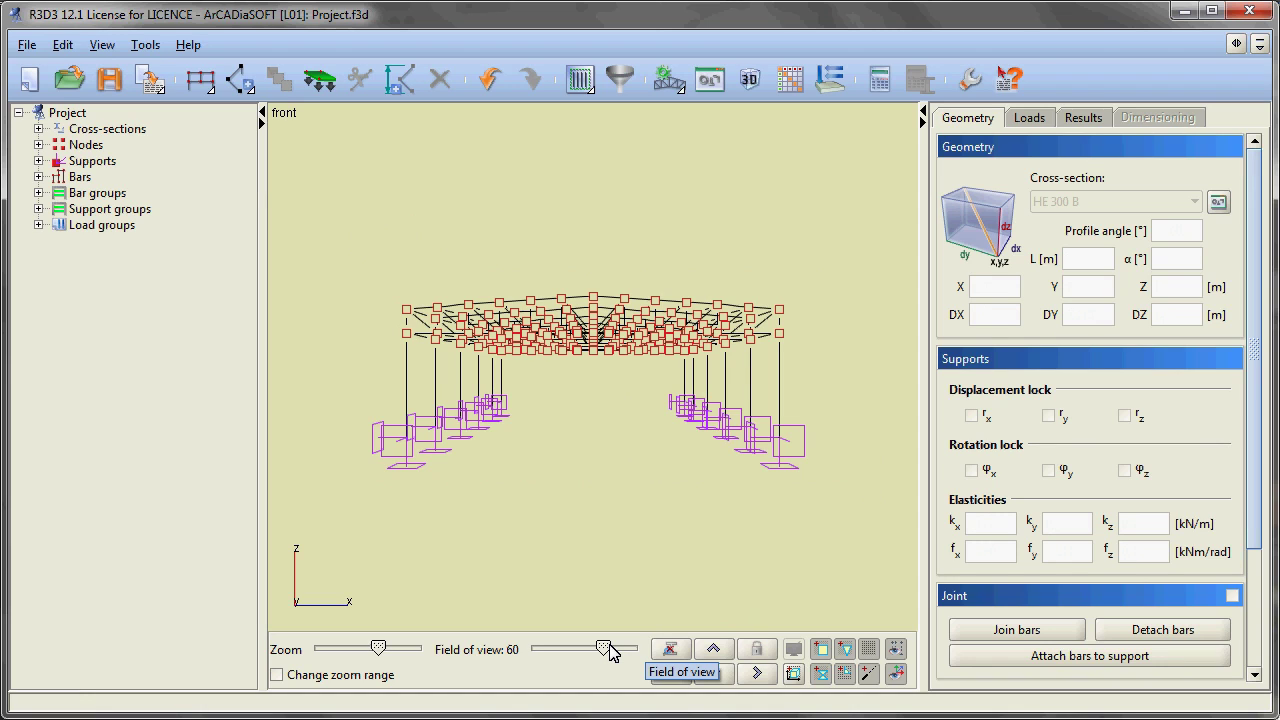
pyautogui.moveTo(605, 648); pyautogui.dragTo(480, 634)
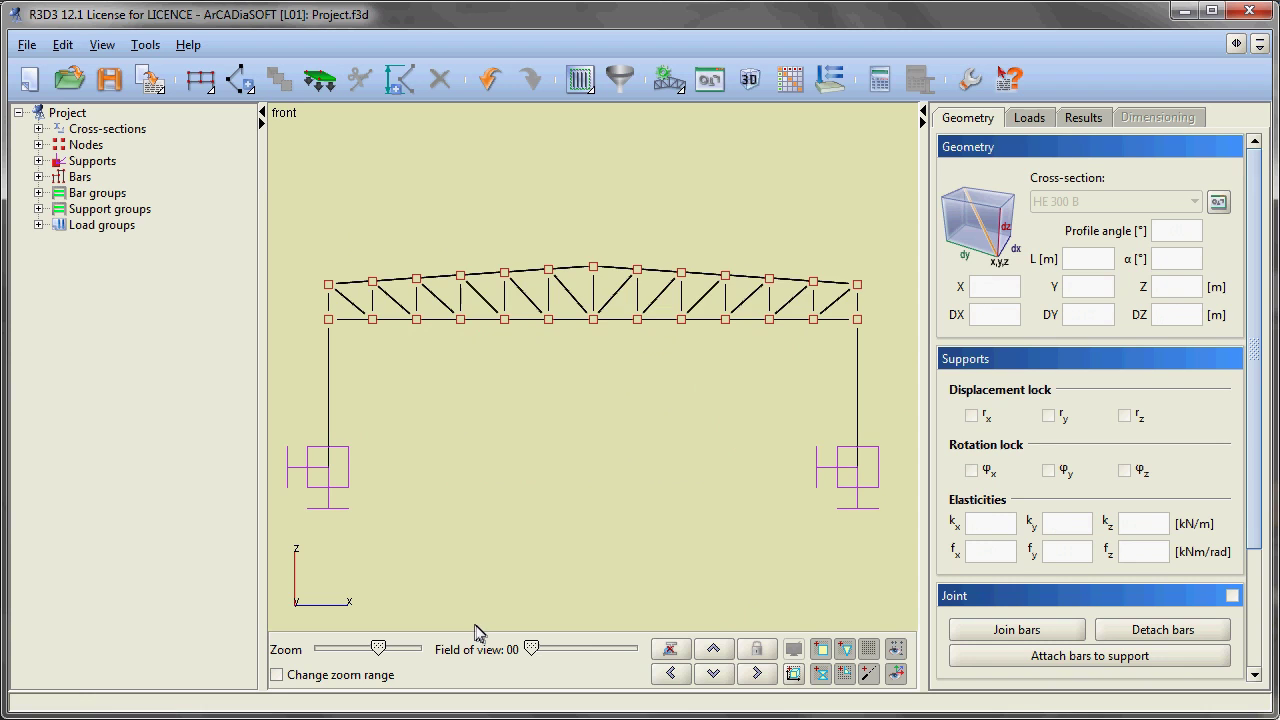
# Select the bottom-chord nodes and check all frames from the left and front elevations
pyautogui.click(373, 319)
pyautogui.keyDown('ctrl'); pyautogui.click(416, 319); pyautogui.keyUp('ctrl')
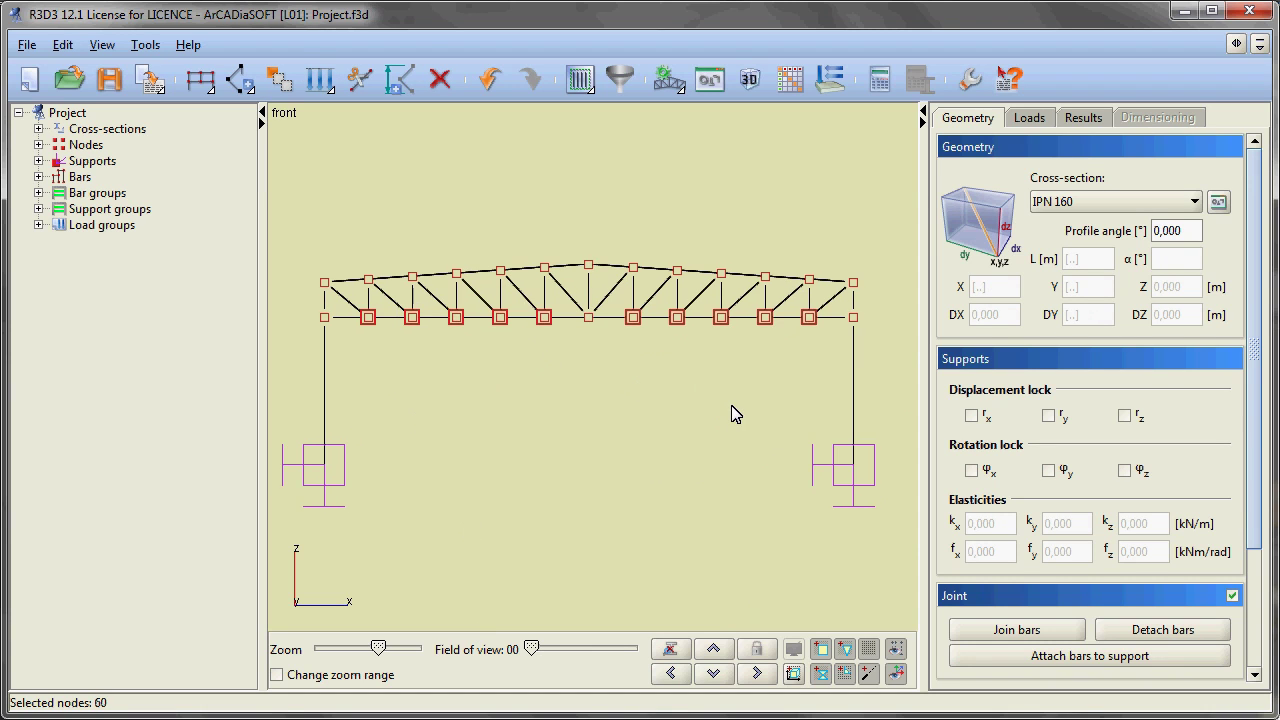
pyautogui.moveTo(731, 413); pyautogui.dragTo(718, 421, button='middle')
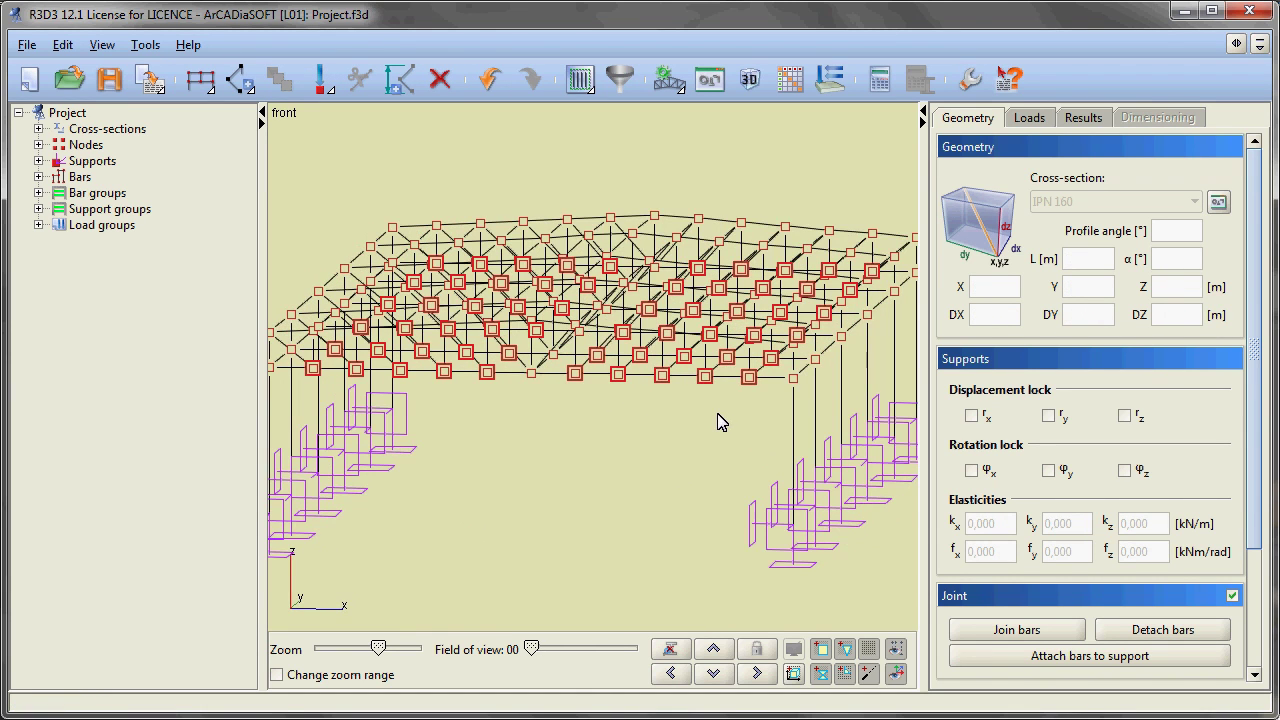
pyautogui.click(707, 422)
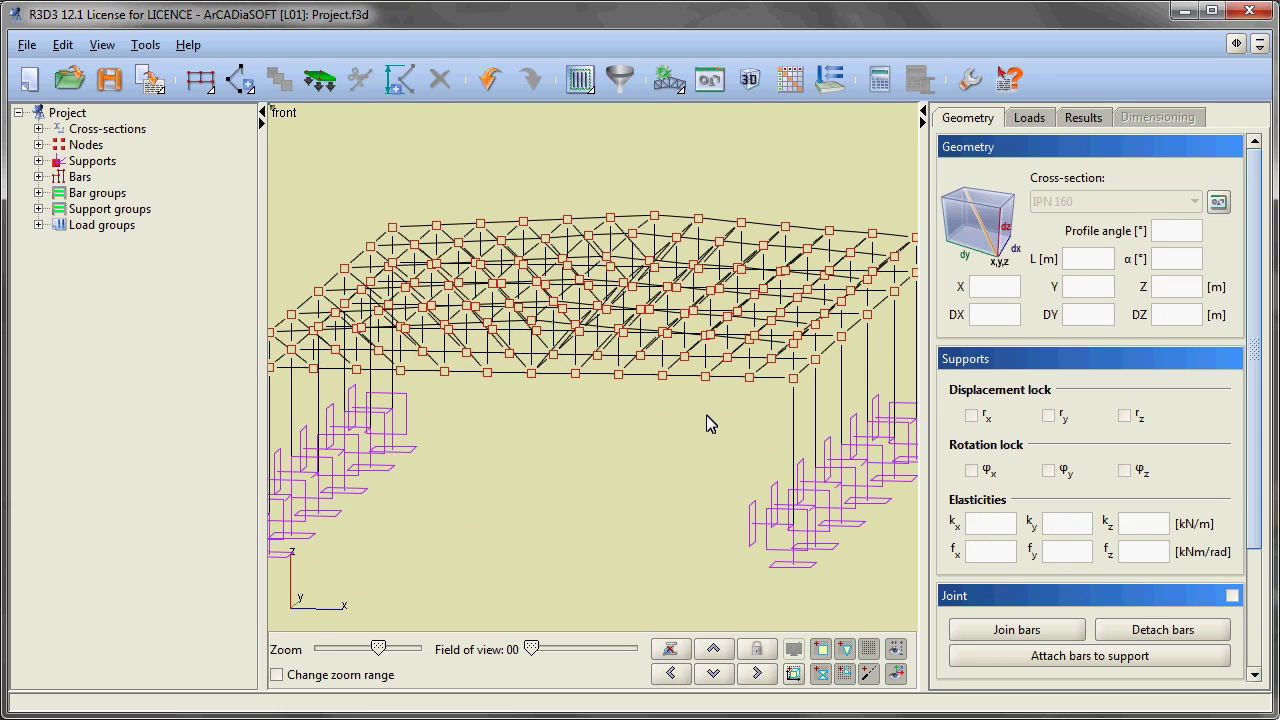
pyautogui.click(671, 673)
pyautogui.click(766, 673)
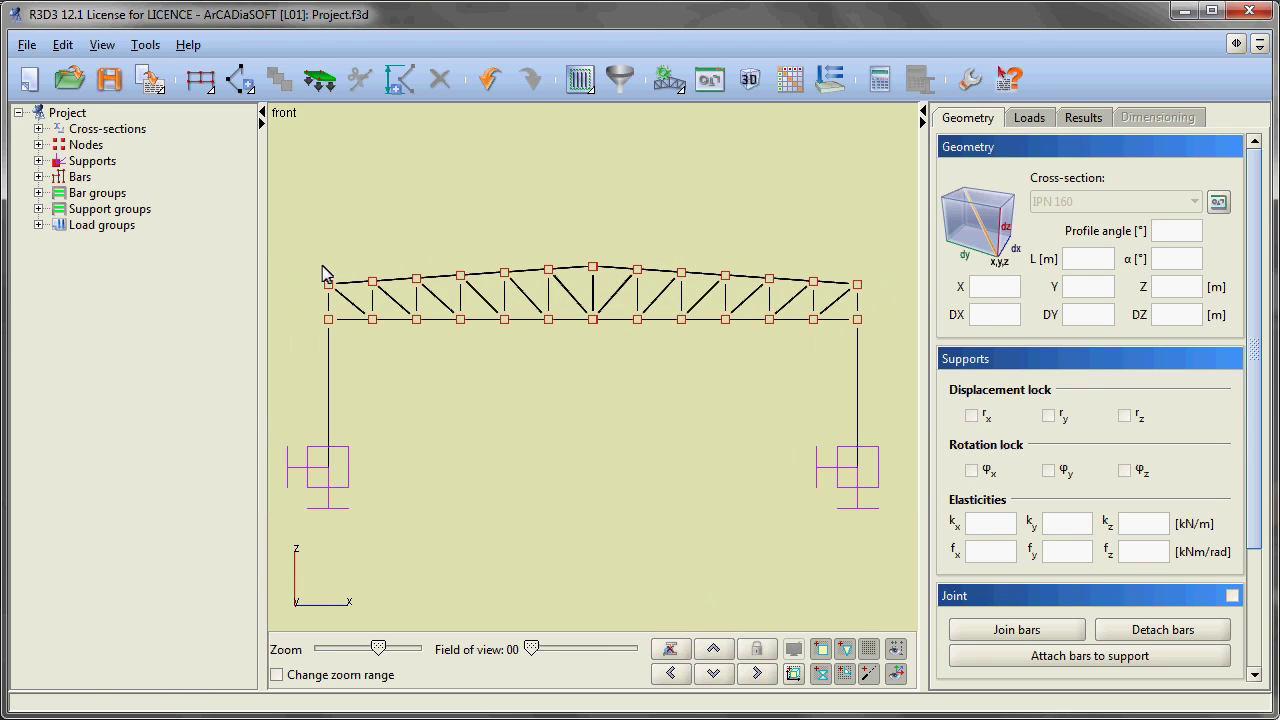
# Join the top-chord nodes across all frames with longitudinal IPN 160 bars and verify them
pyautogui.moveTo(357, 300); pyautogui.dragTo(394, 294)
pyautogui.click(1016, 630)
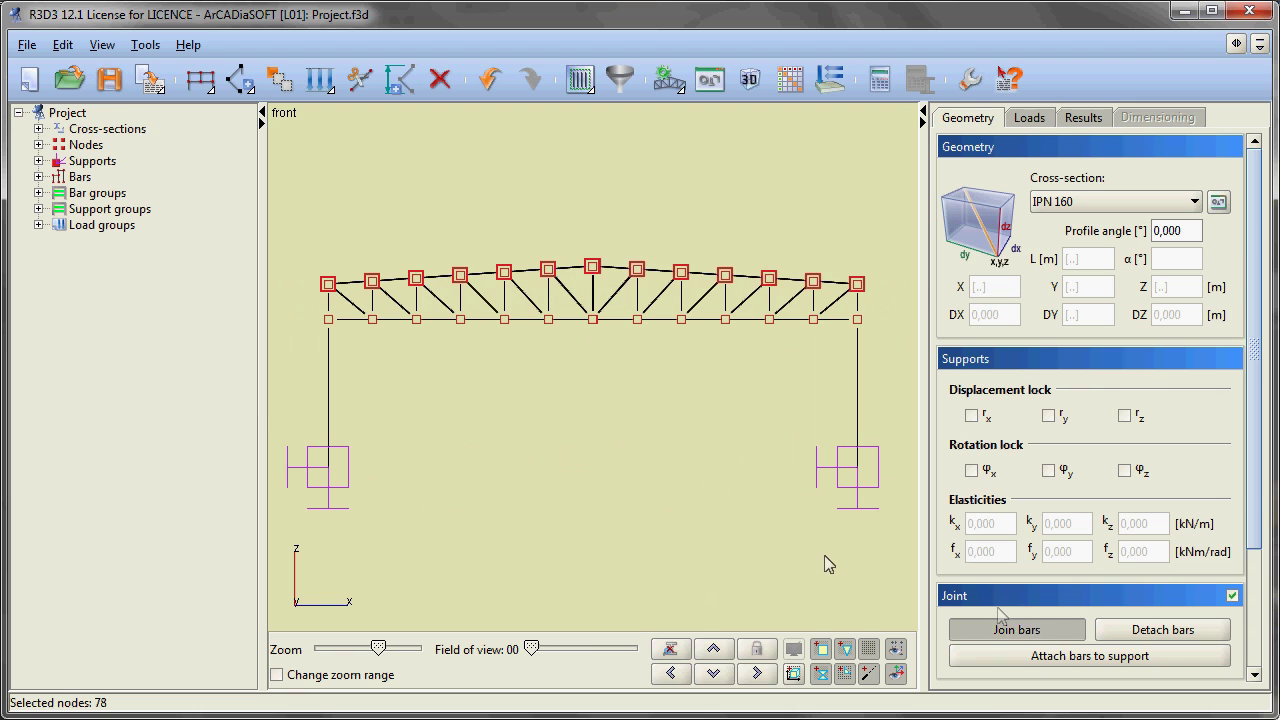
pyautogui.moveTo(757, 471); pyautogui.dragTo(740, 487, button='middle')
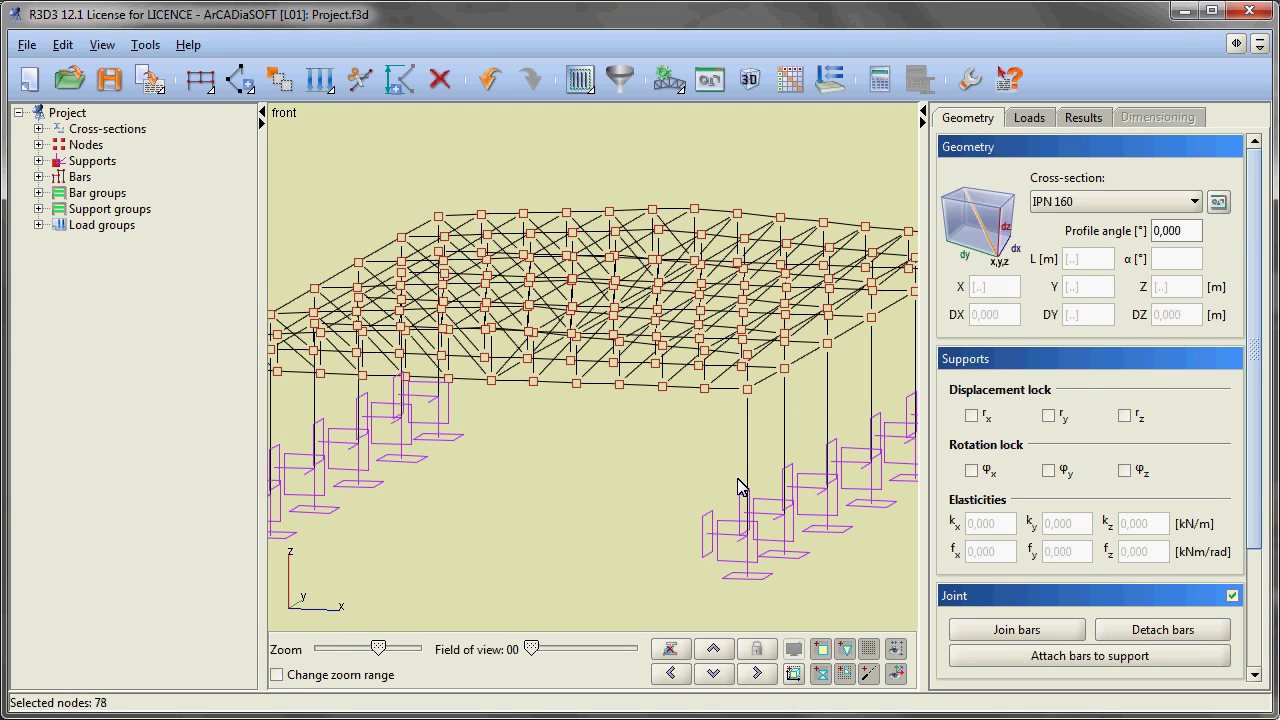
pyautogui.click(685, 670)
pyautogui.click(759, 673)
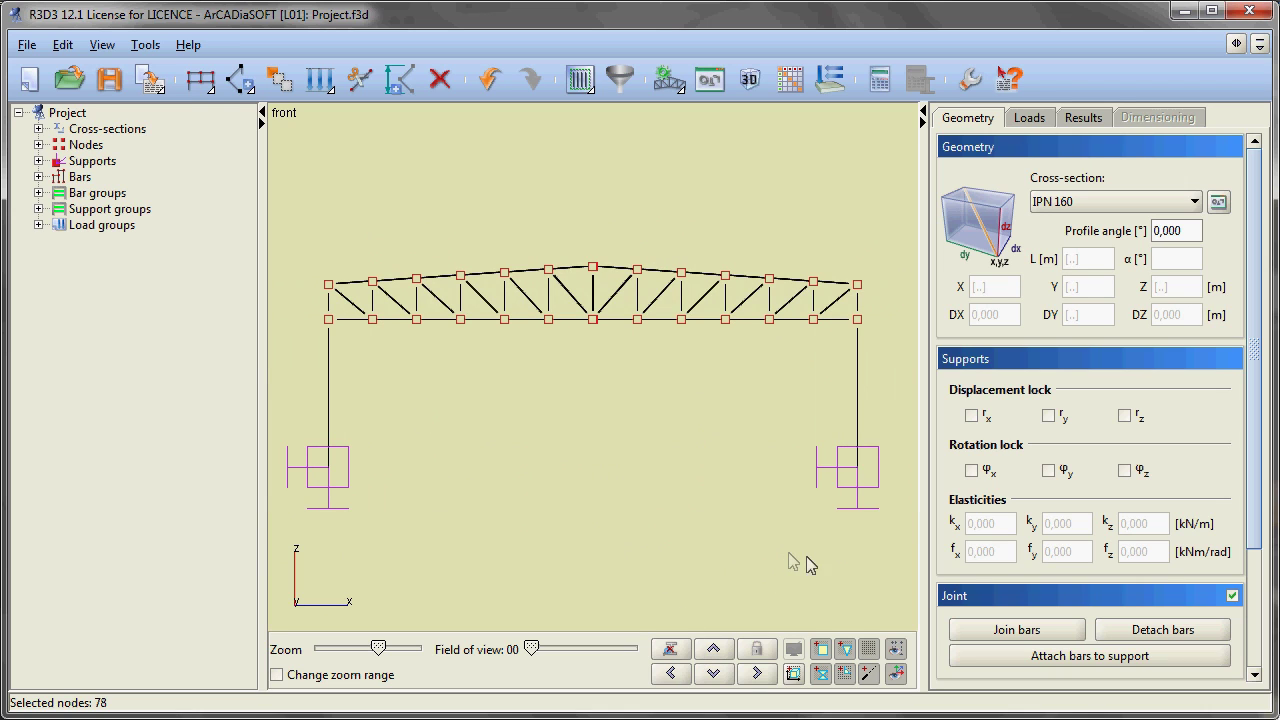
pyautogui.moveTo(591, 398); pyautogui.dragTo(306, 297)
# Hide the bottom chords and columns and view the roof grid from above, zoomed out
pyautogui.rightClick(389, 183)
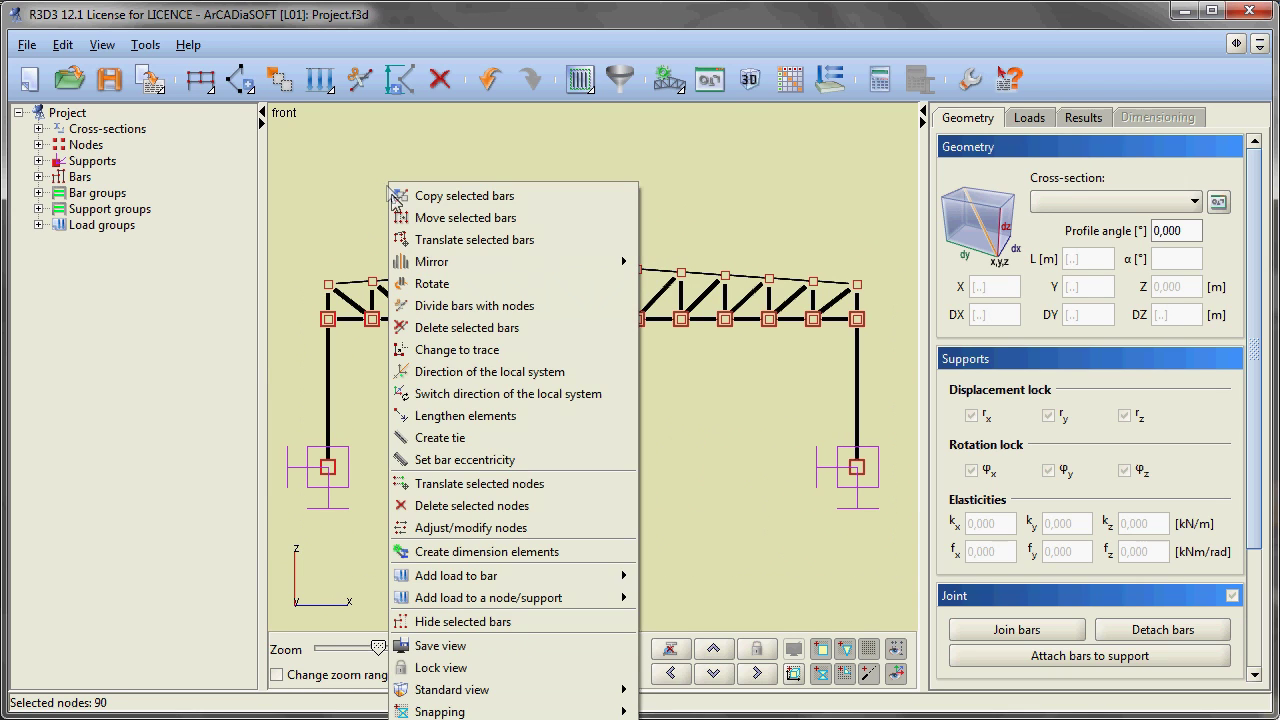
pyautogui.click(468, 622)
pyautogui.click(714, 650)
pyautogui.scroll(-5, 677, 512)
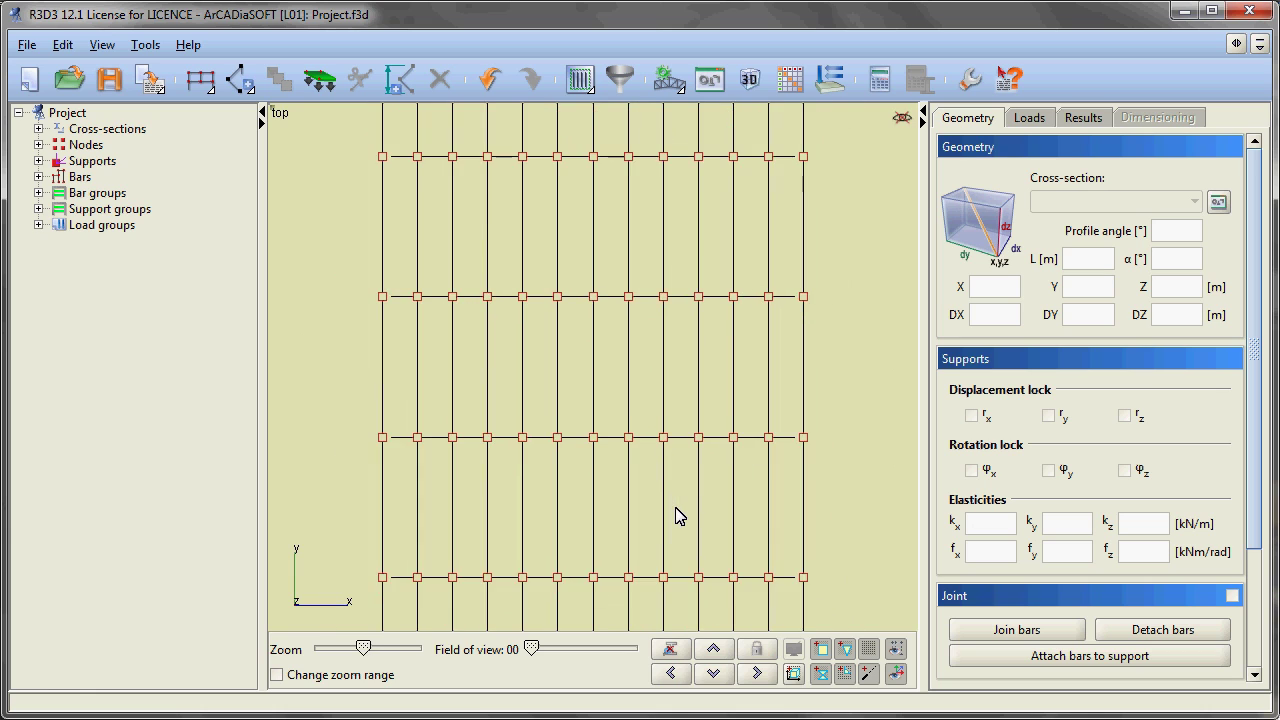
pyautogui.scroll(-1, 677, 512)
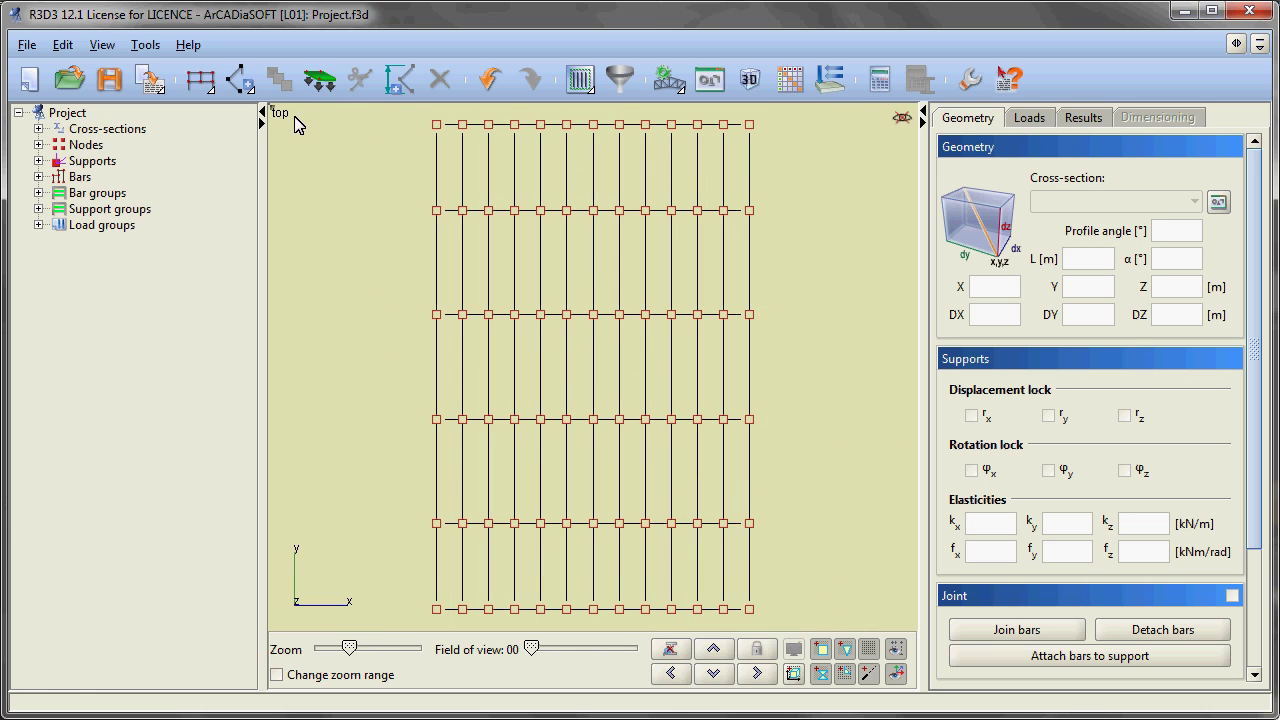
pyautogui.click(240, 82)
# Draw ø 22 joint-joint diagonal braces crossing the upper-left roof bays
pyautogui.click(252, 137)
pyautogui.click(1122, 204)
pyautogui.click(1080, 314)
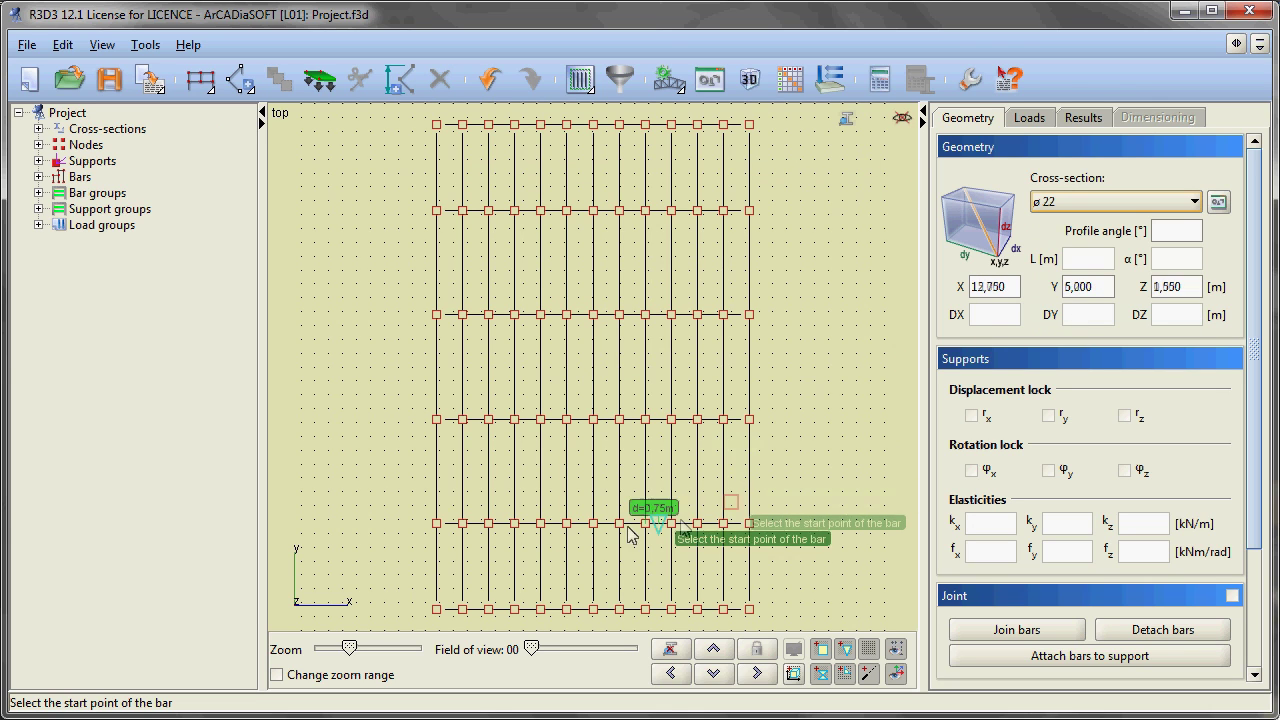
pyautogui.click(437, 522)
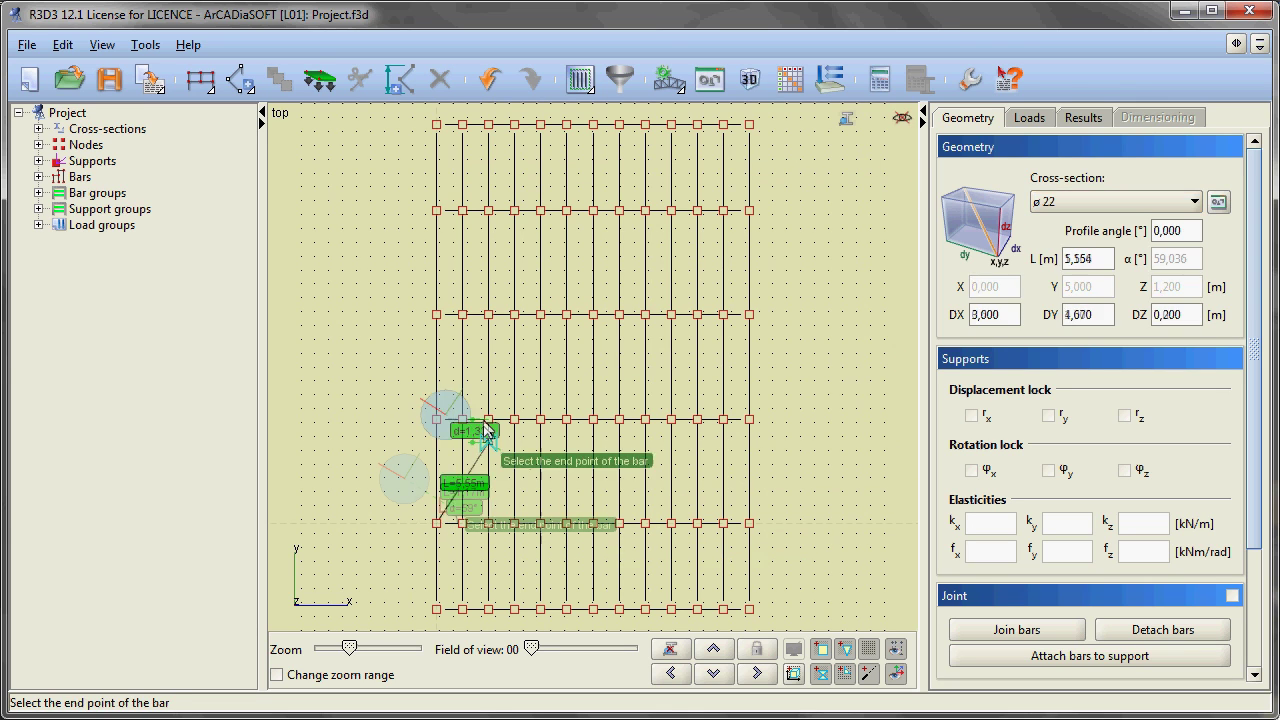
pyautogui.click(462, 419)
pyautogui.click(437, 314)
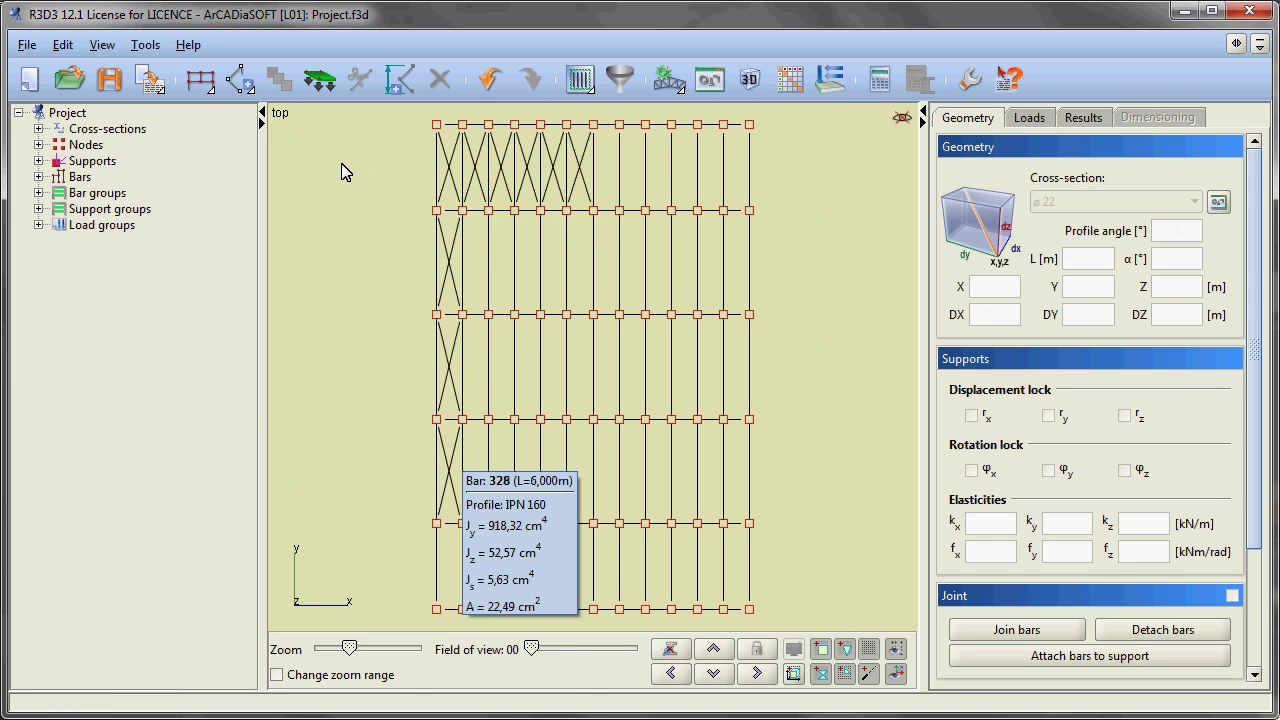
pyautogui.rightClick(341, 172)
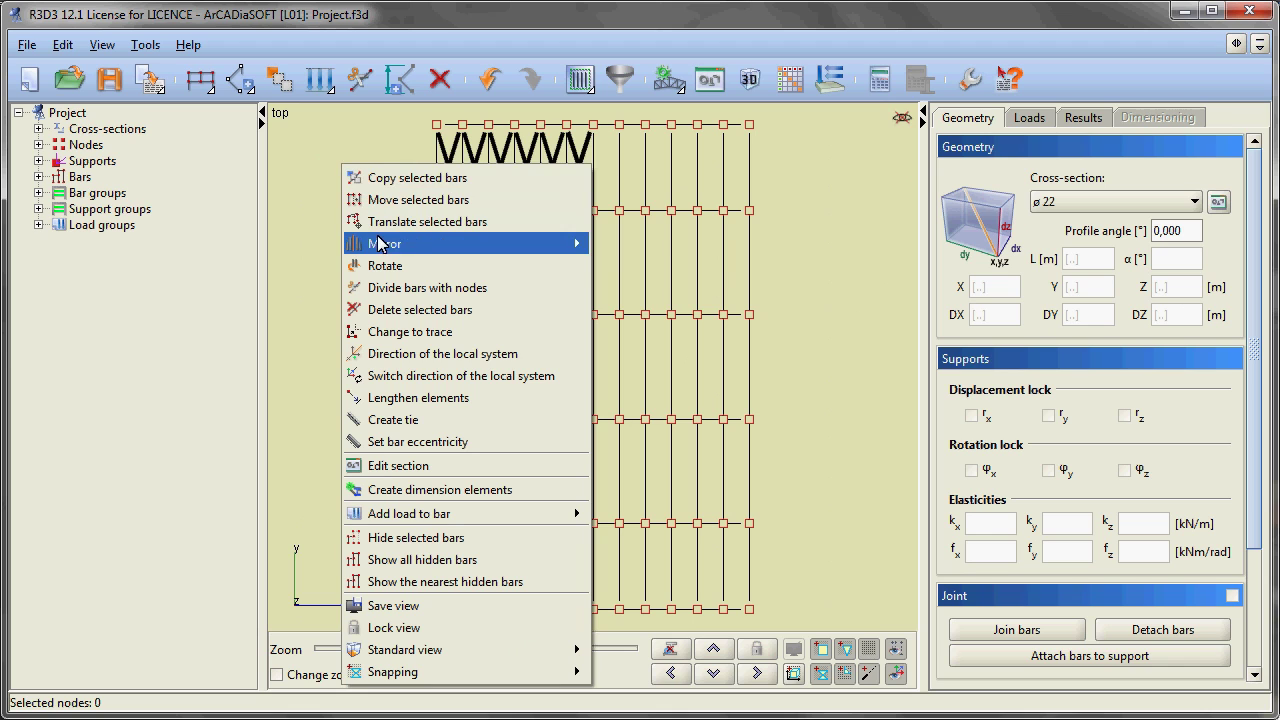
# Mirror the ø 22 bracing across a vertical plane to the opposite side, keeping the original
pyautogui.moveTo(383, 244)
pyautogui.click(605, 247)
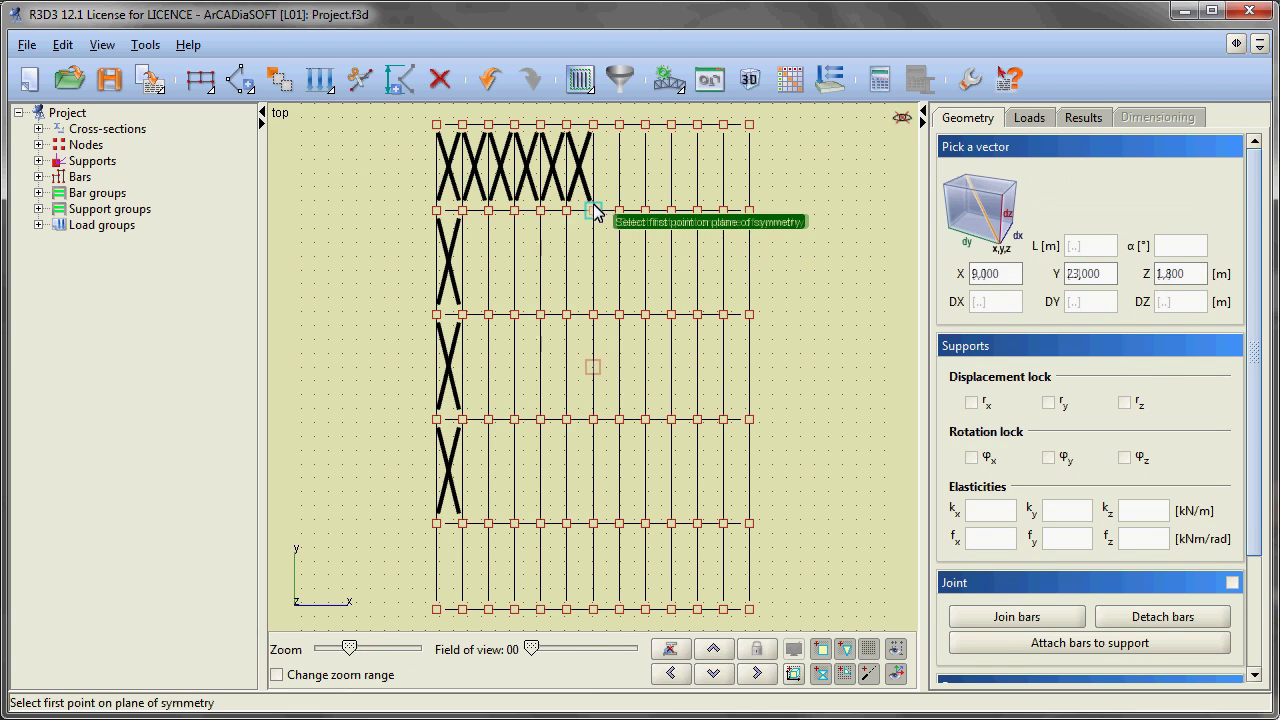
pyautogui.click(593, 210)
pyautogui.click(595, 314)
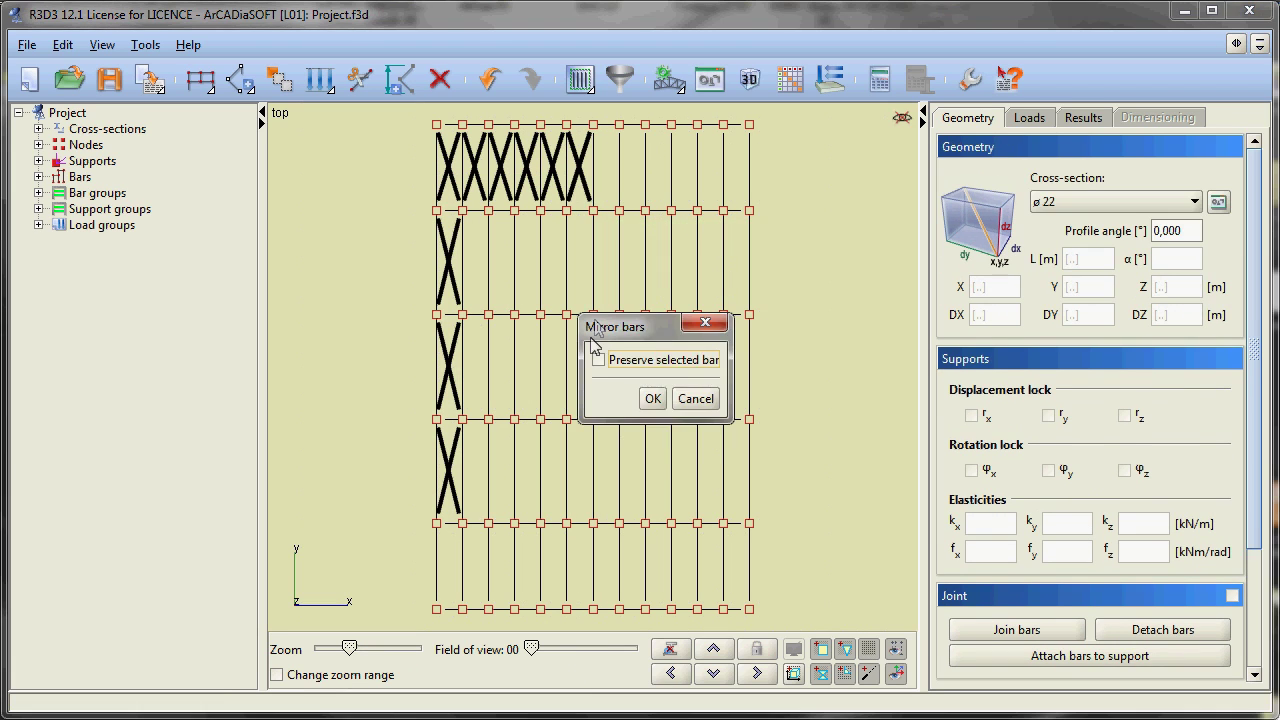
pyautogui.click(652, 402)
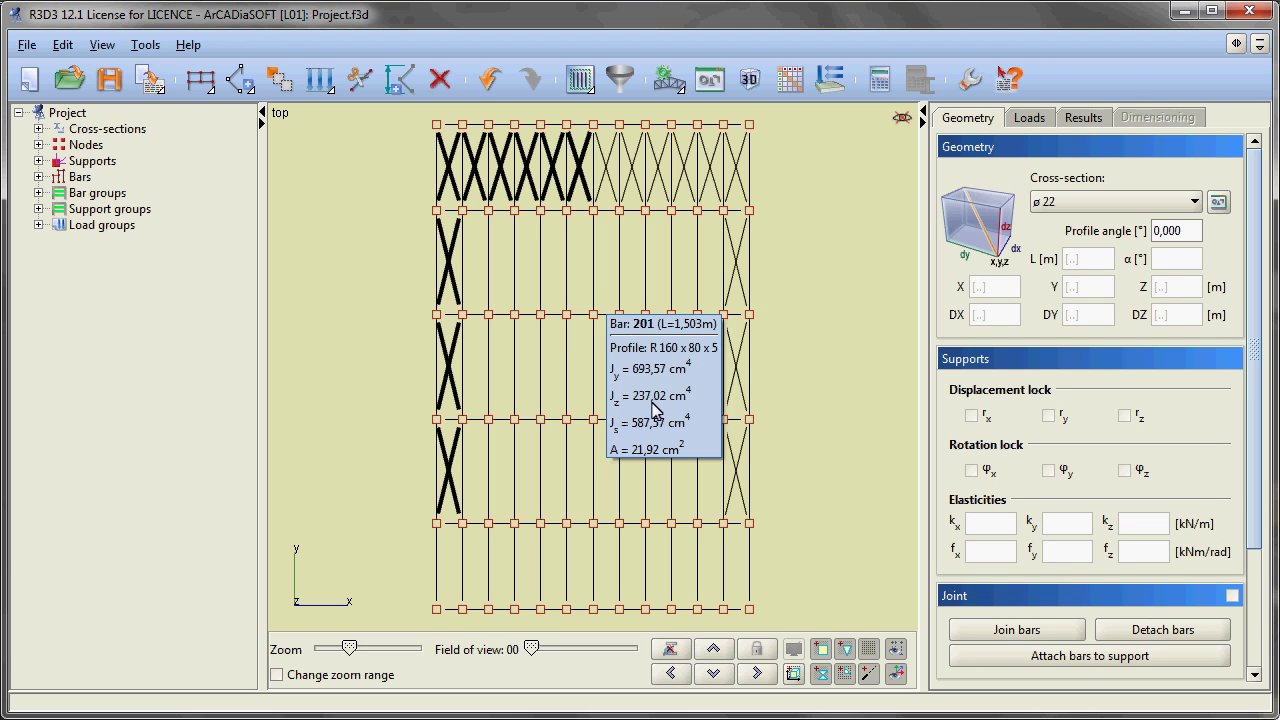
pyautogui.press('Escape')
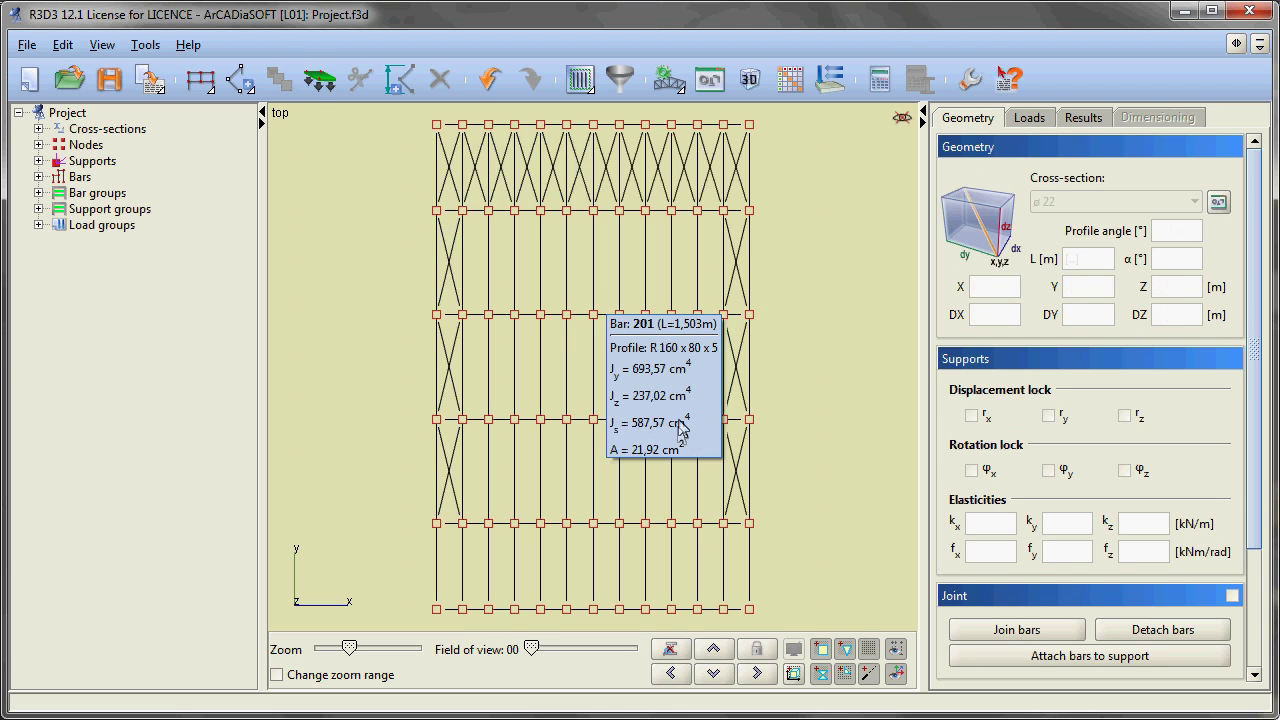
# Mirror the top-row bracing across the mid-grid plane to the bottom row
pyautogui.rightClick(828, 238)
pyautogui.moveTo(875, 311)
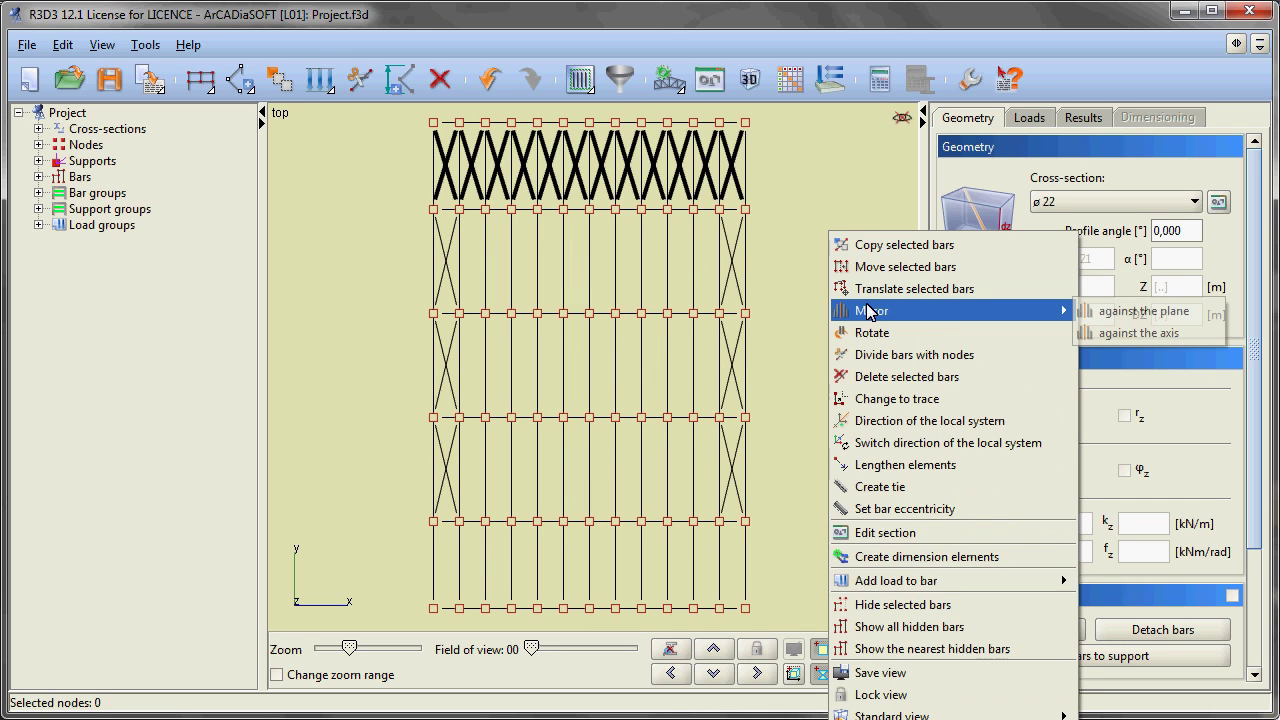
pyautogui.click(1110, 311)
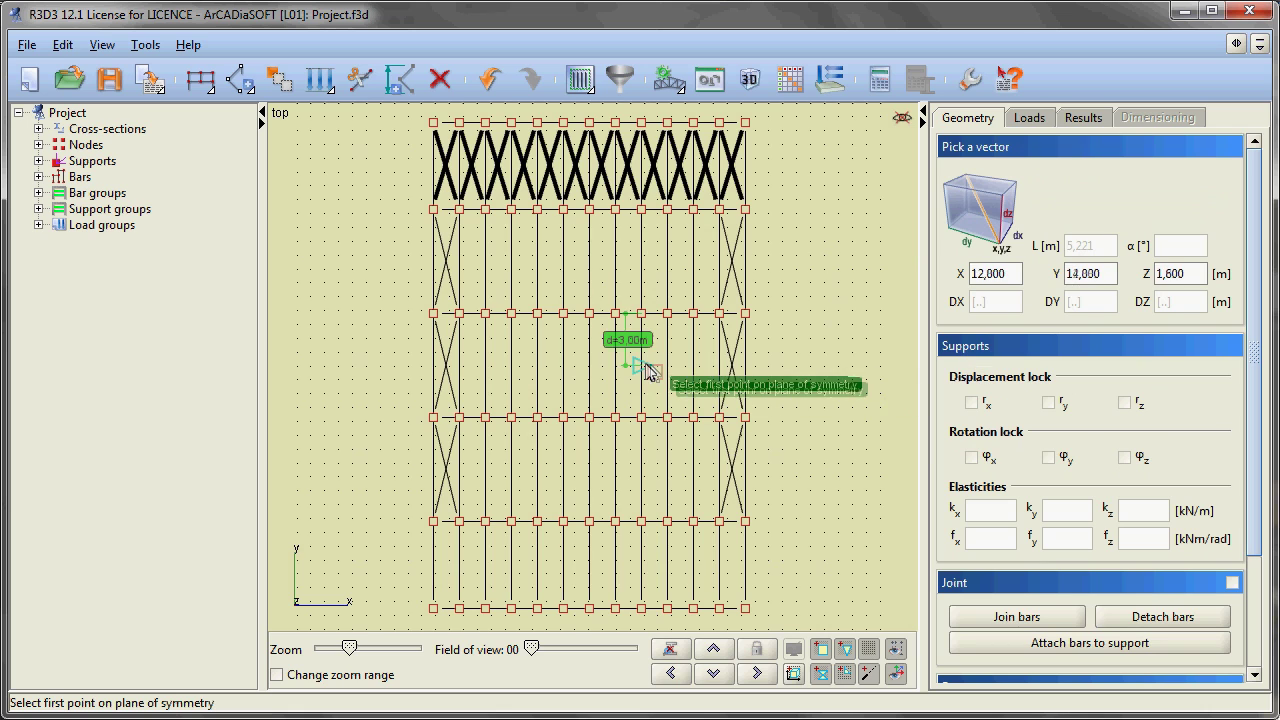
pyautogui.click(590, 366)
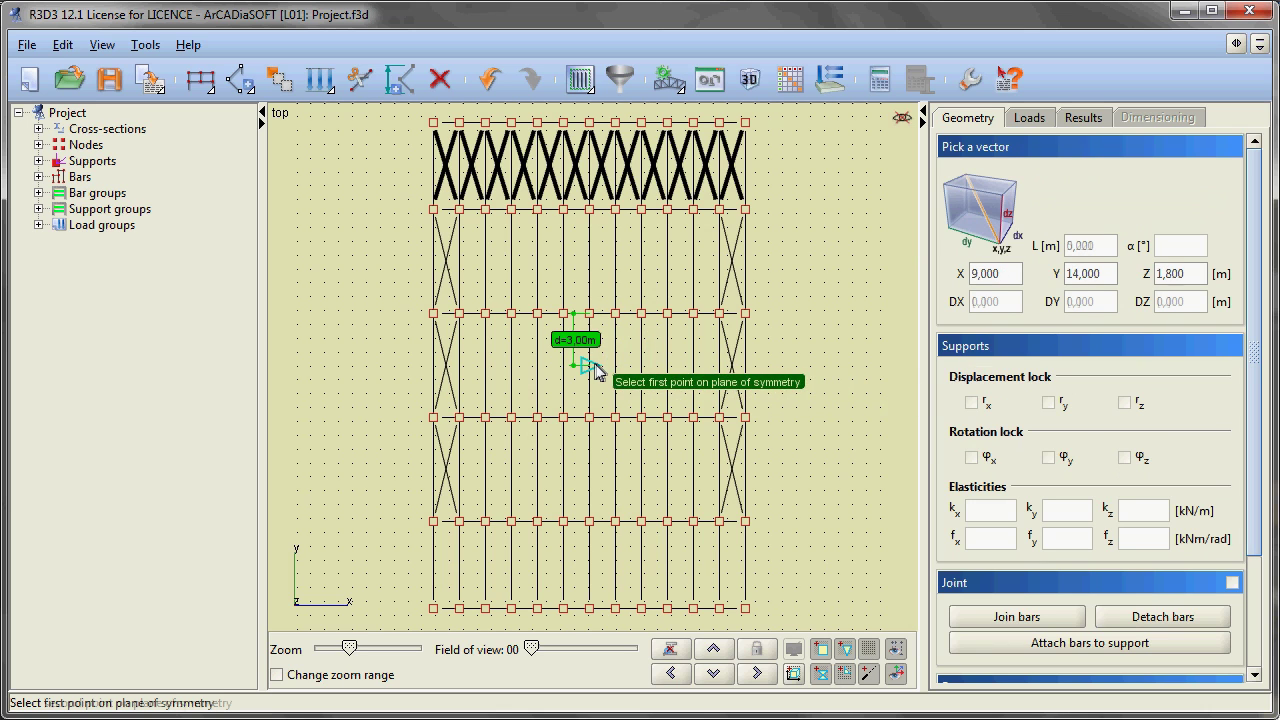
pyautogui.click(745, 363)
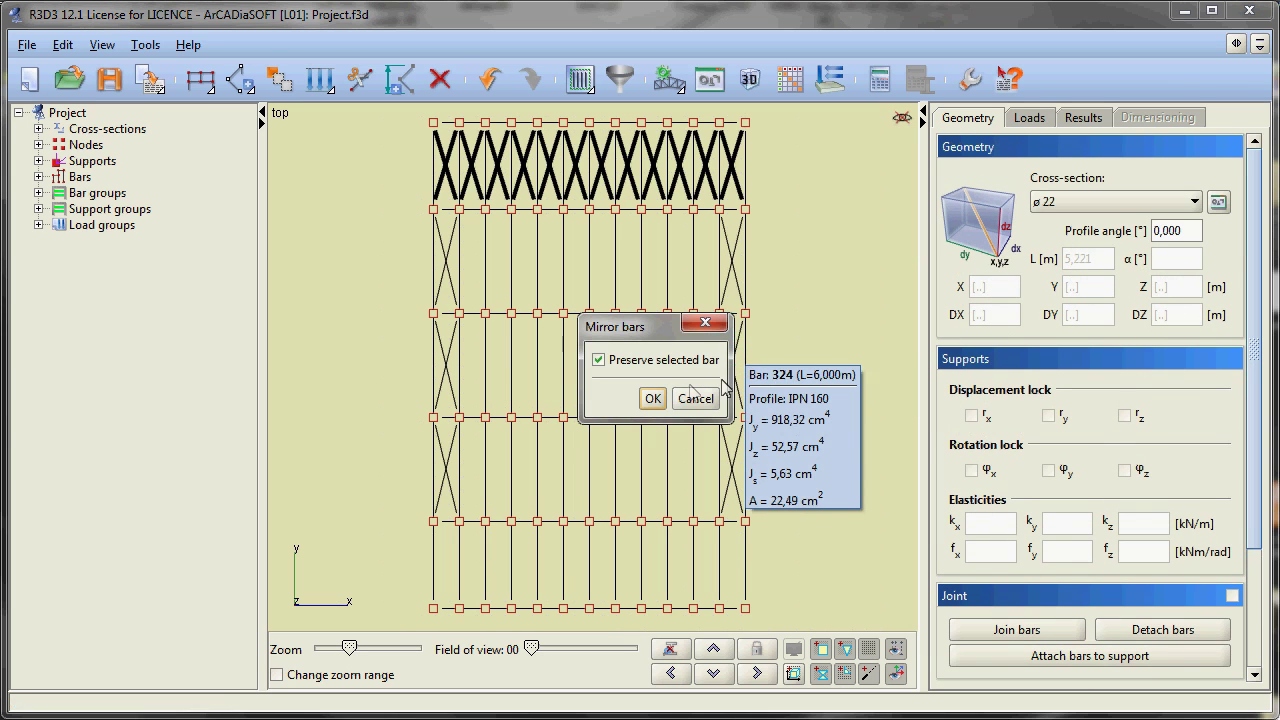
pyautogui.click(653, 399)
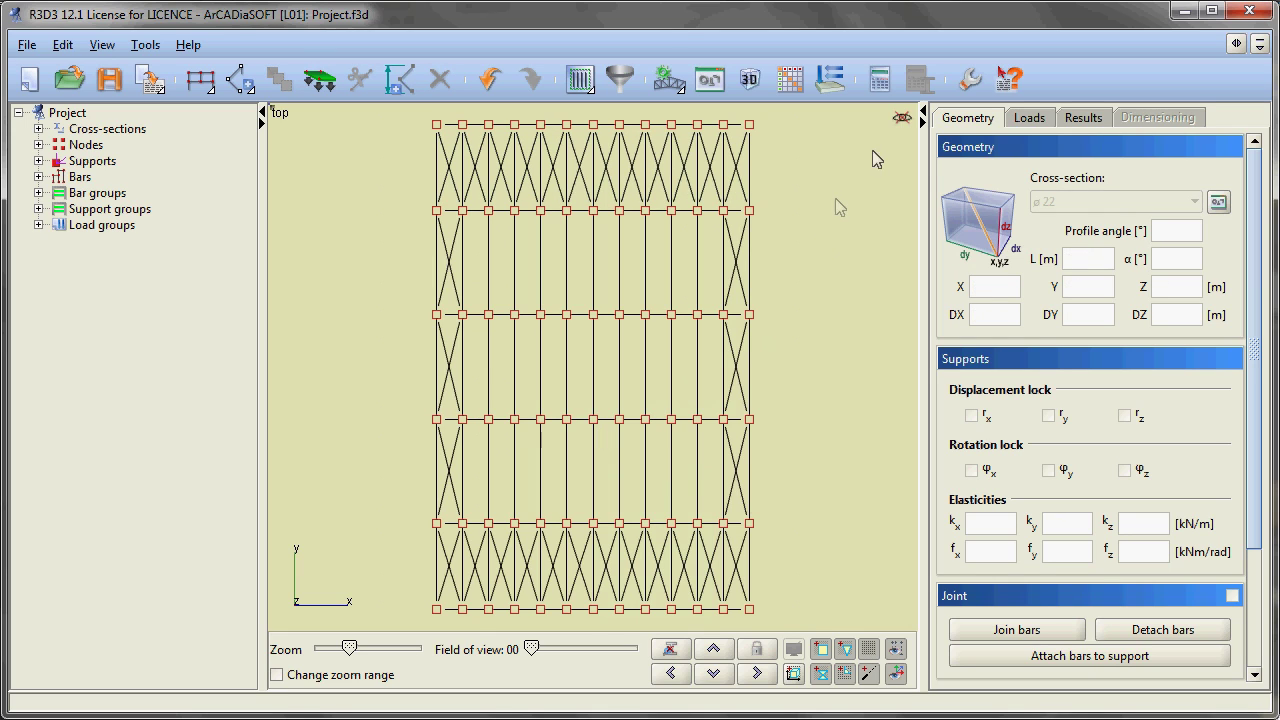
# Show all hidden bars, including supports, and select the right half of the frame
pyautogui.click(902, 119)
pyautogui.click(916, 153)
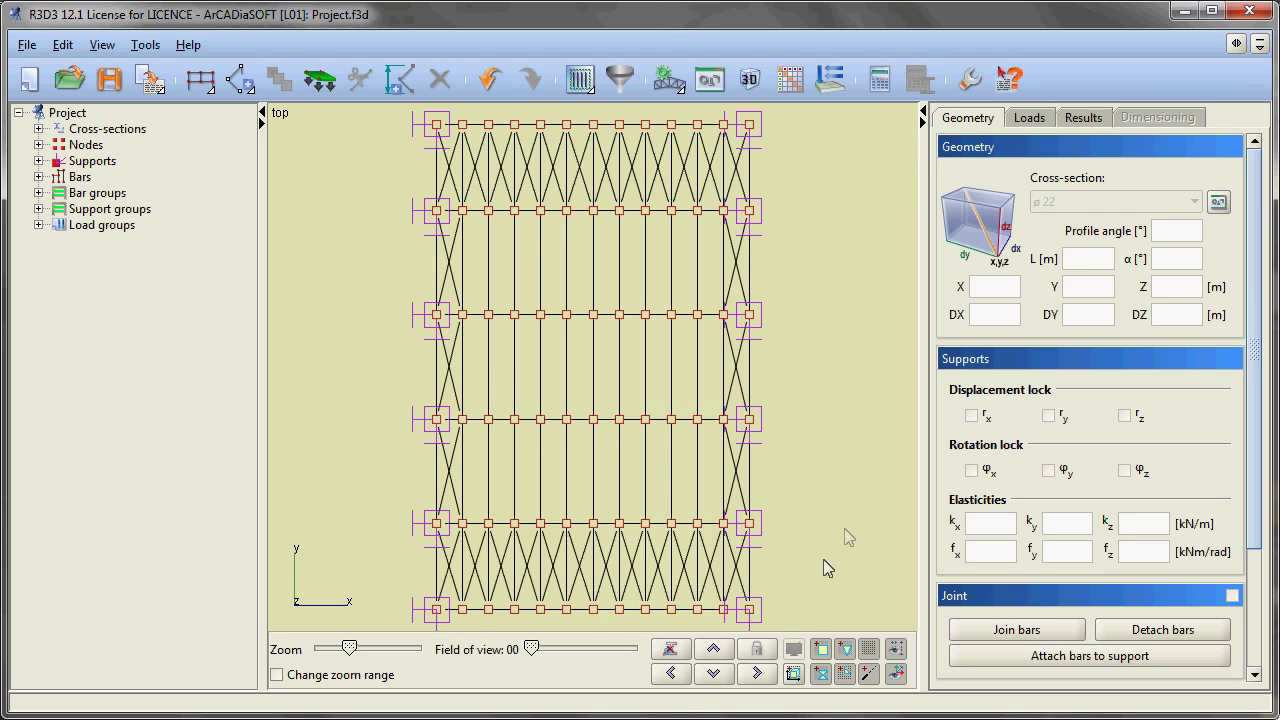
pyautogui.moveTo(797, 620); pyautogui.dragTo(604, 120)
# Hide the selected right-half bars and orbit the model into an oblique 3D view
pyautogui.rightClick(783, 228)
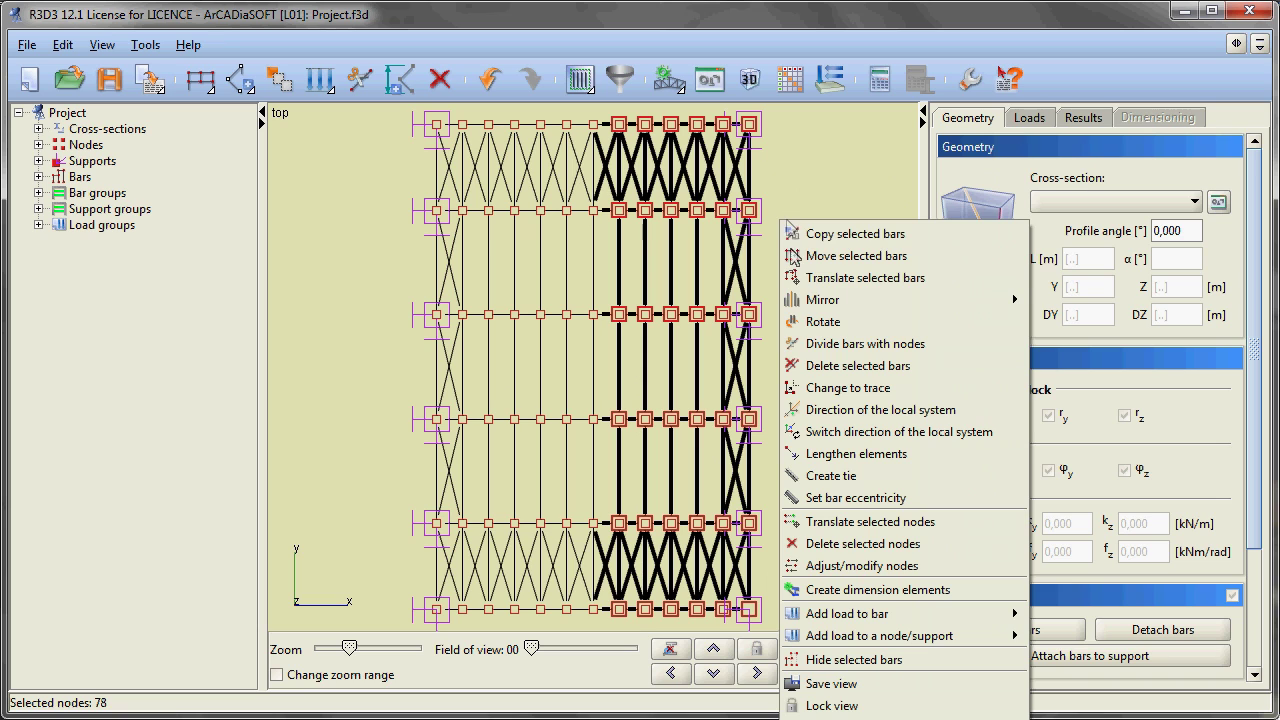
pyautogui.click(842, 662)
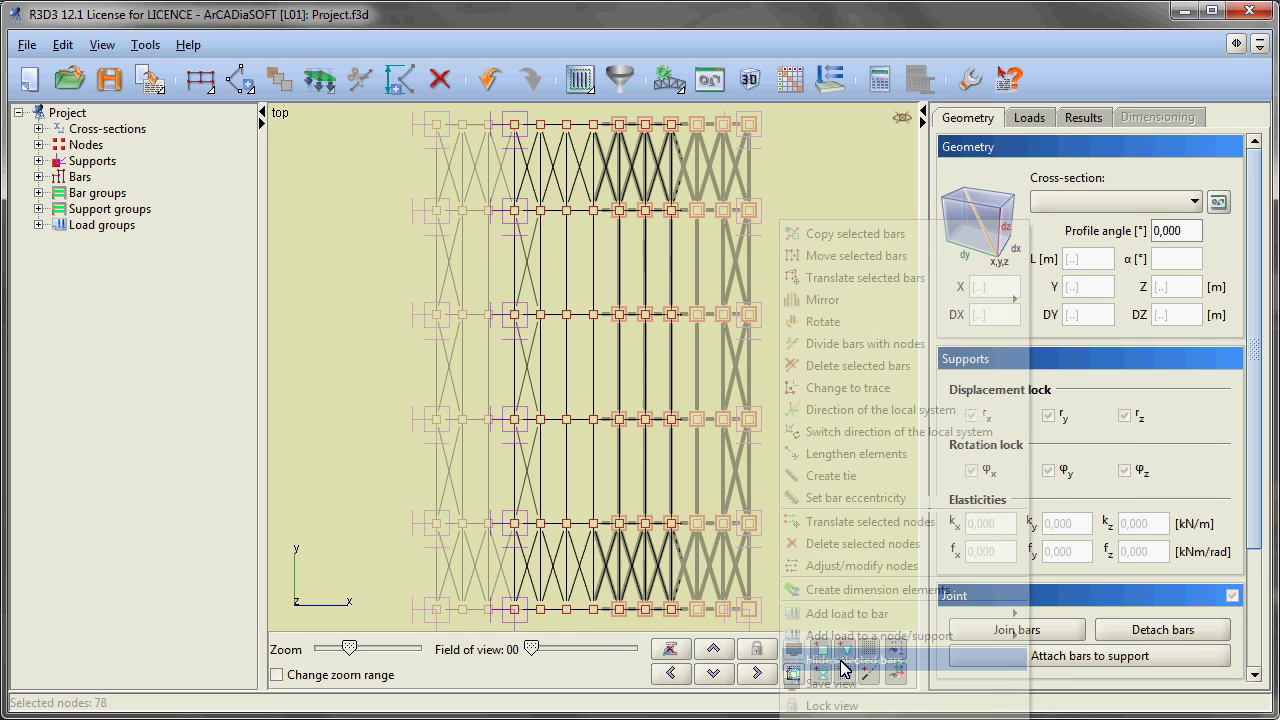
pyautogui.moveTo(744, 519); pyautogui.dragTo(663, 421, button='middle')
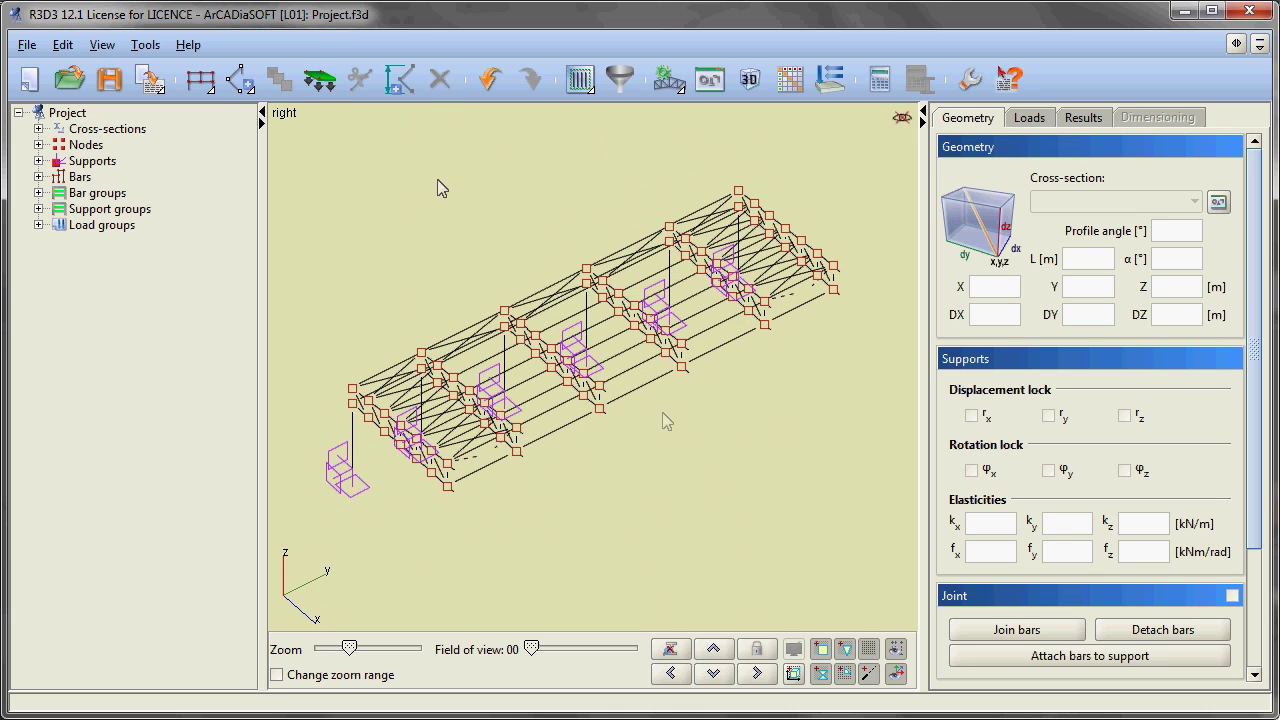
pyautogui.click(210, 85)
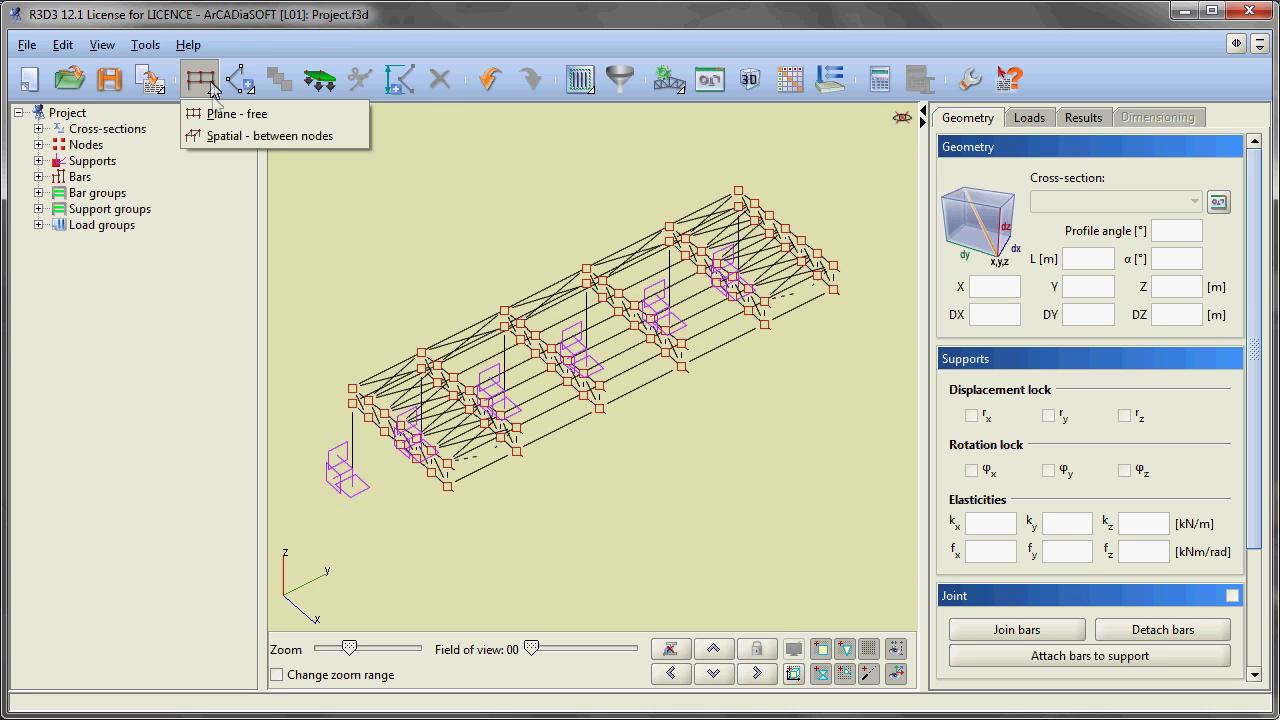
# Draw a ø 22 spatial brace from a column base node to a truss node
pyautogui.click(222, 135)
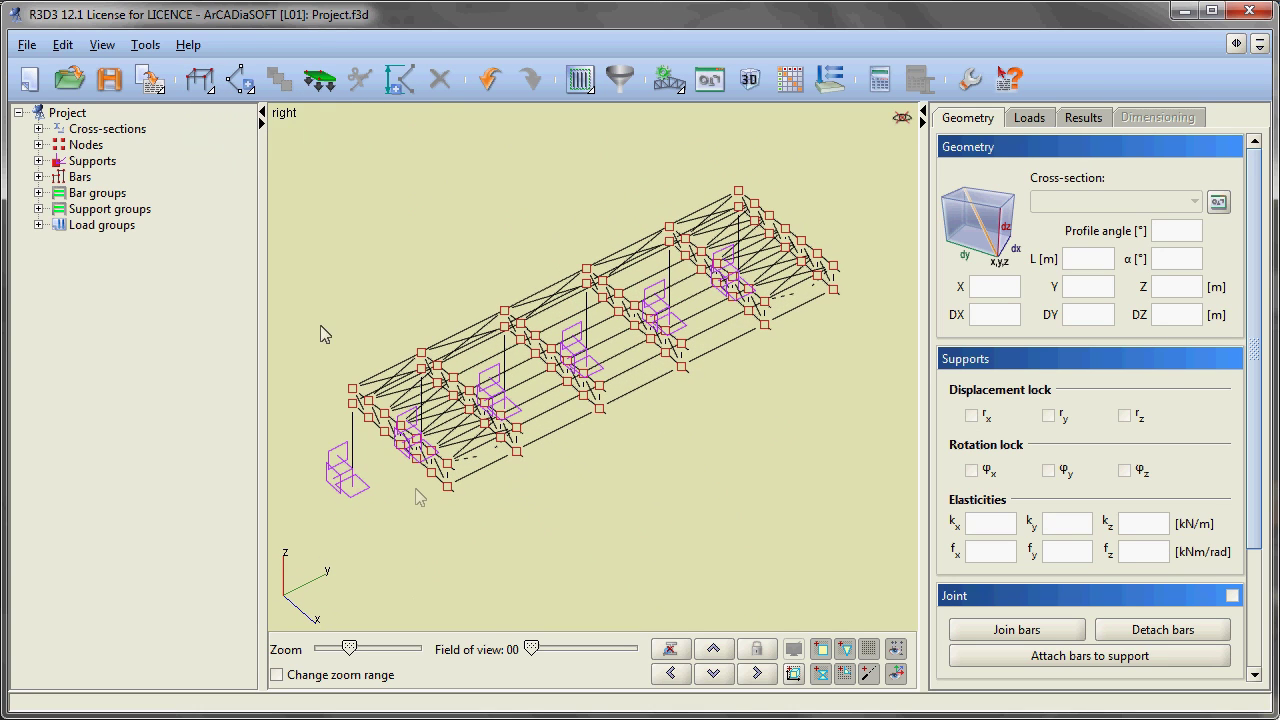
pyautogui.click(243, 83)
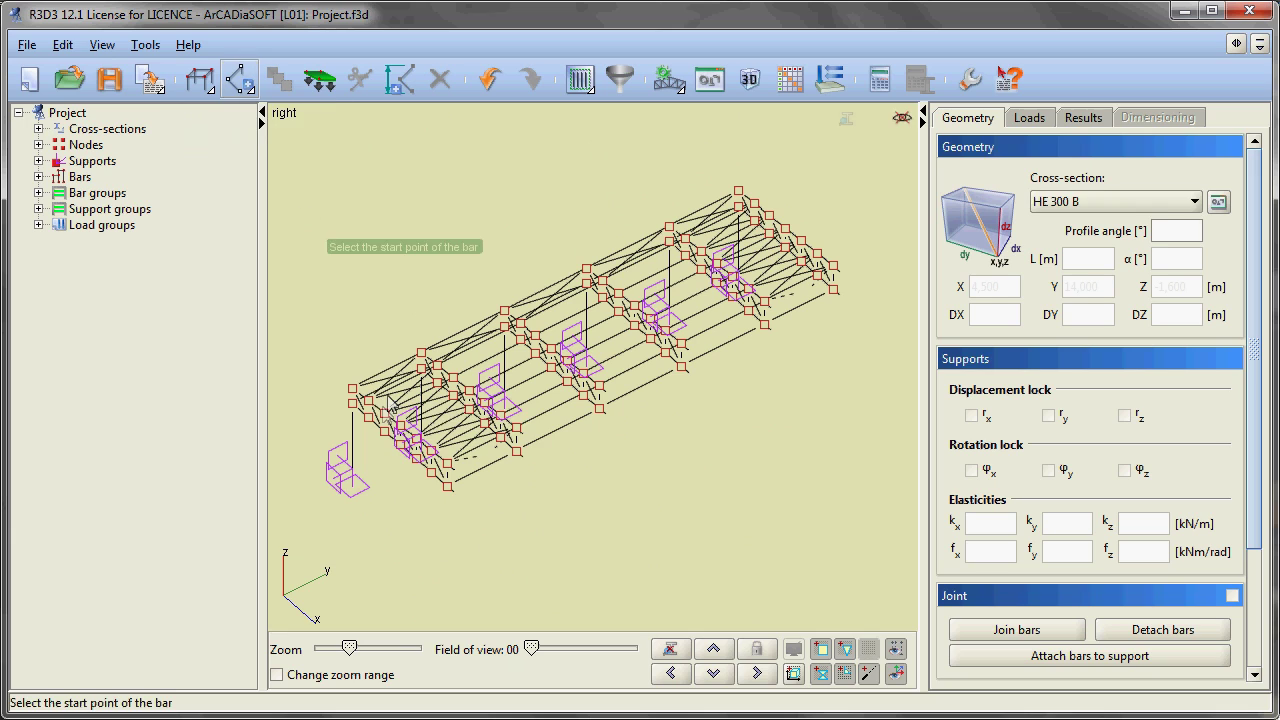
pyautogui.click(446, 487)
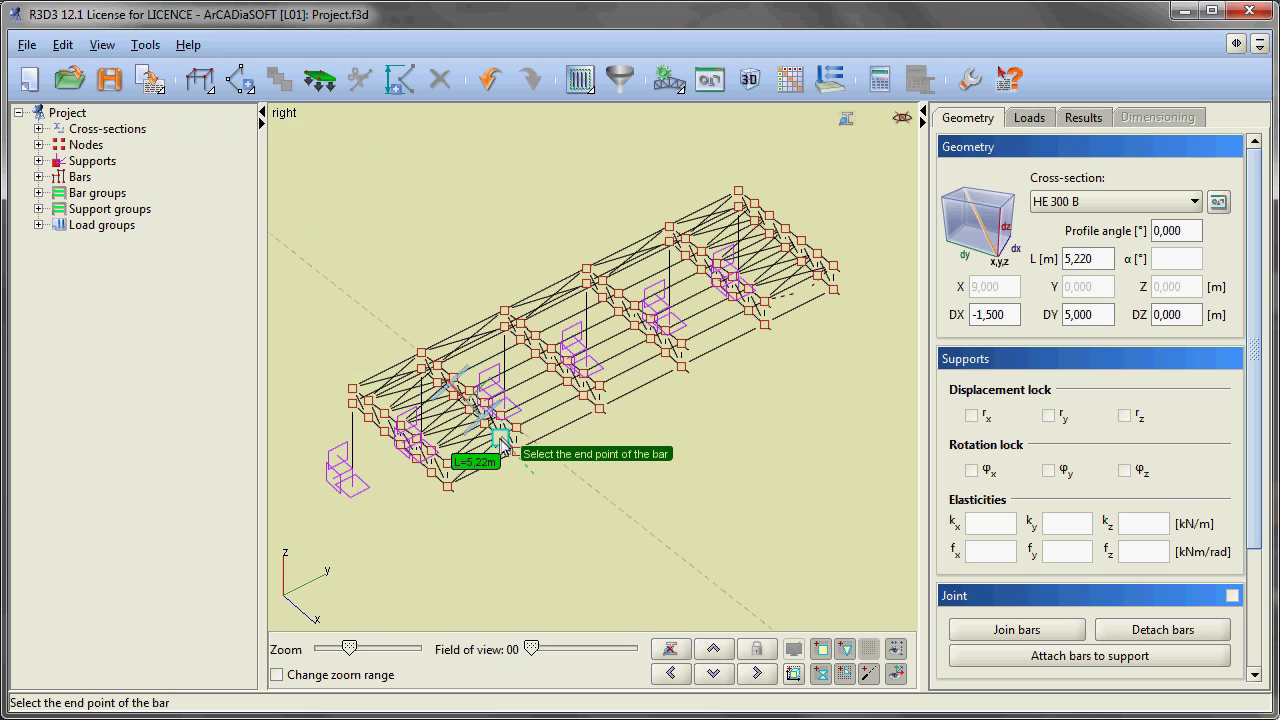
pyautogui.click(1131, 203)
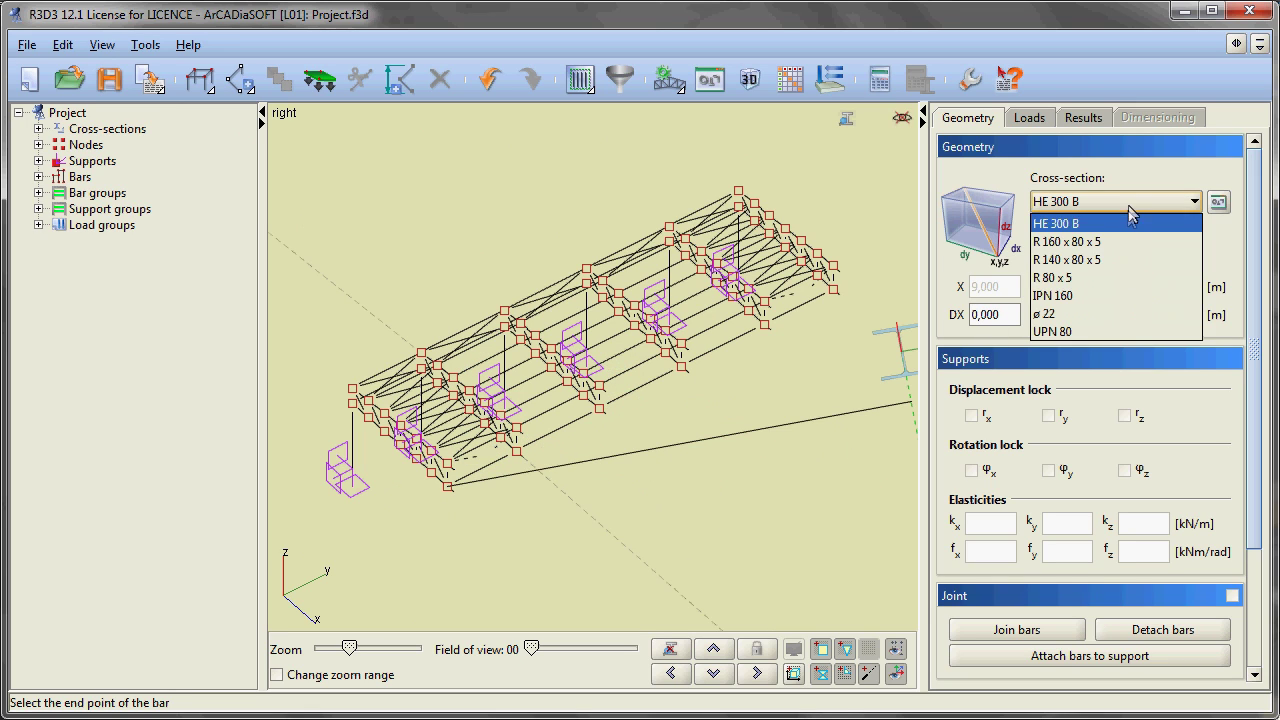
pyautogui.click(1076, 314)
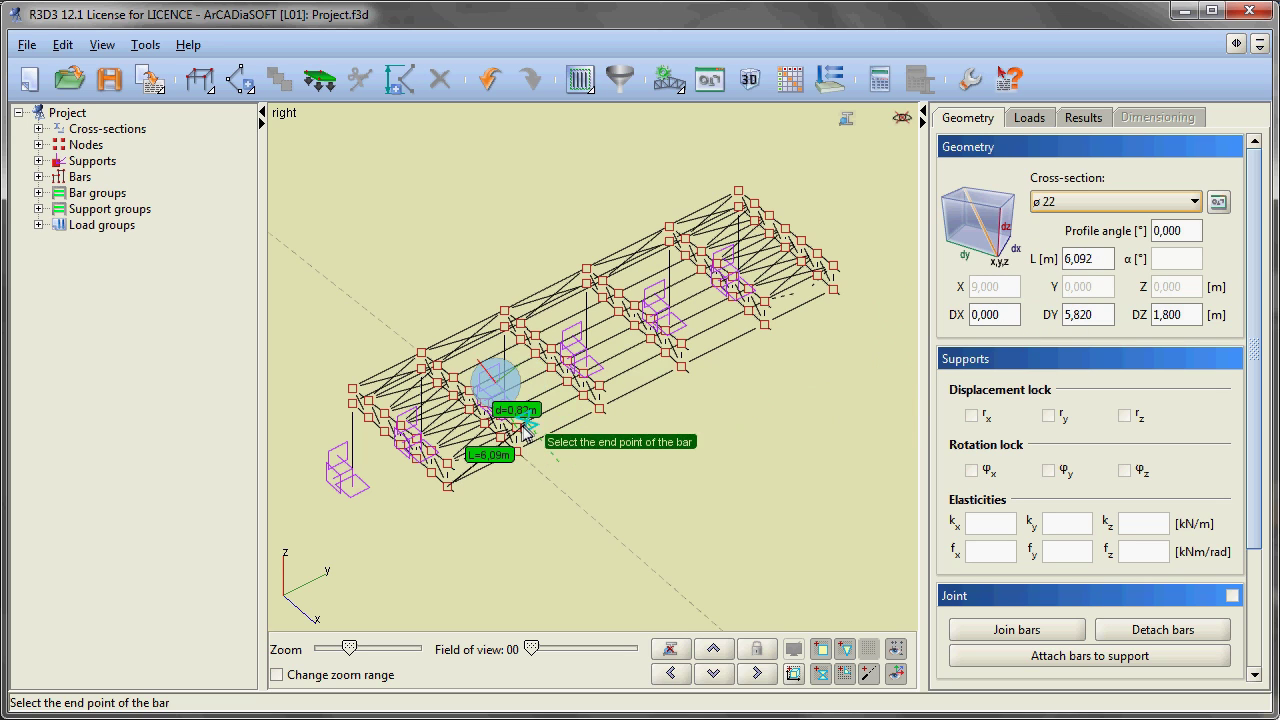
pyautogui.click(602, 412)
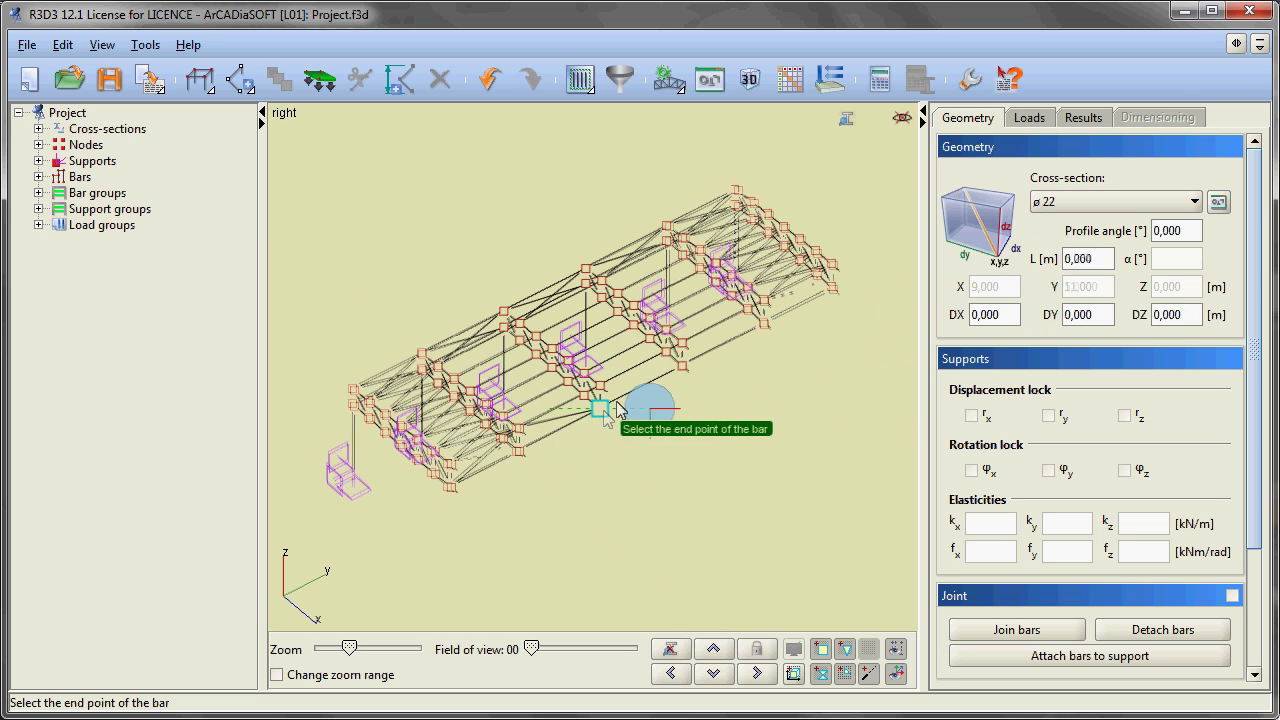
pyautogui.press('Escape')
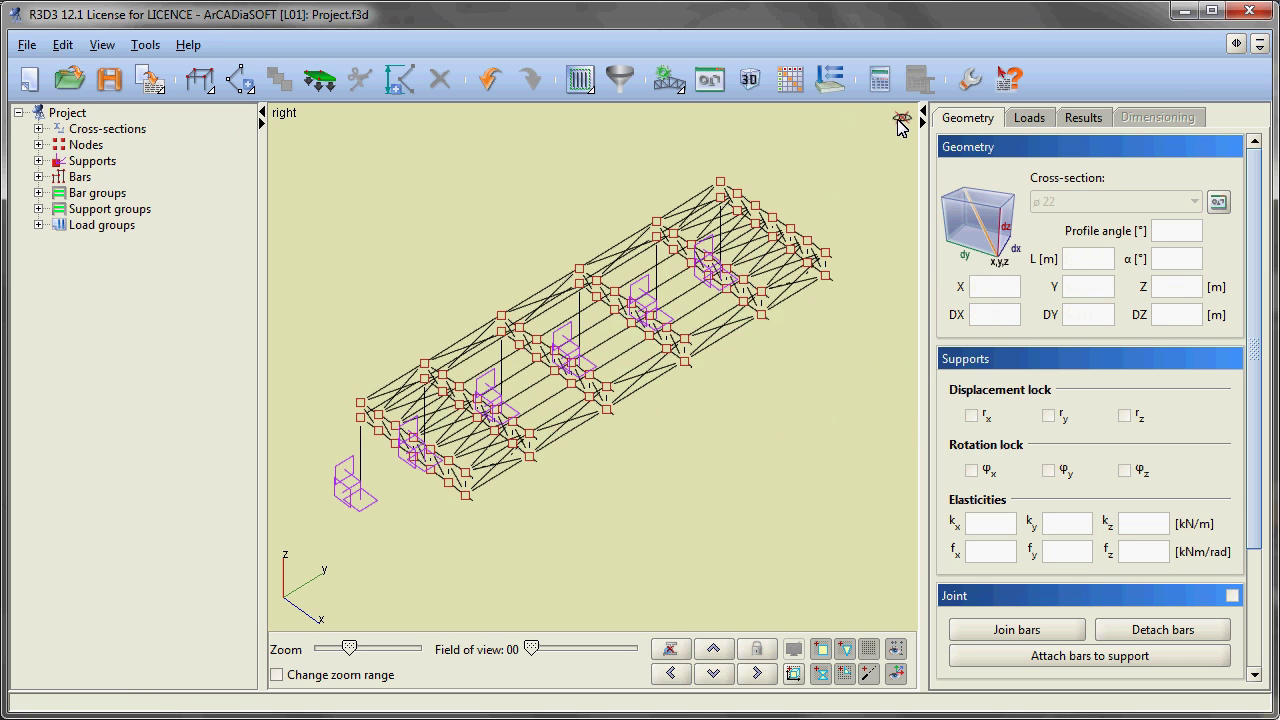
pyautogui.click(900, 121)
# Draw a ø 22 brace bar, about 5.14 m long, from the bottom-front node to the far roof node
pyautogui.click(912, 158)
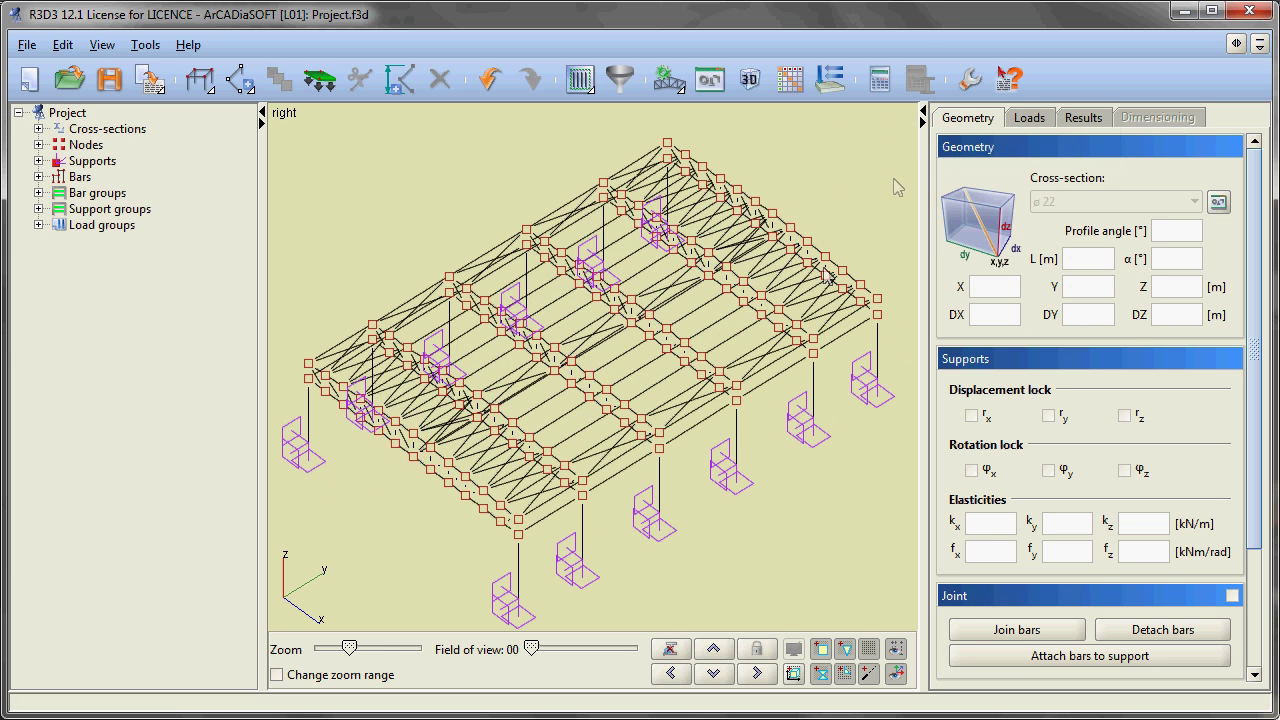
pyautogui.click(236, 80)
pyautogui.click(514, 521)
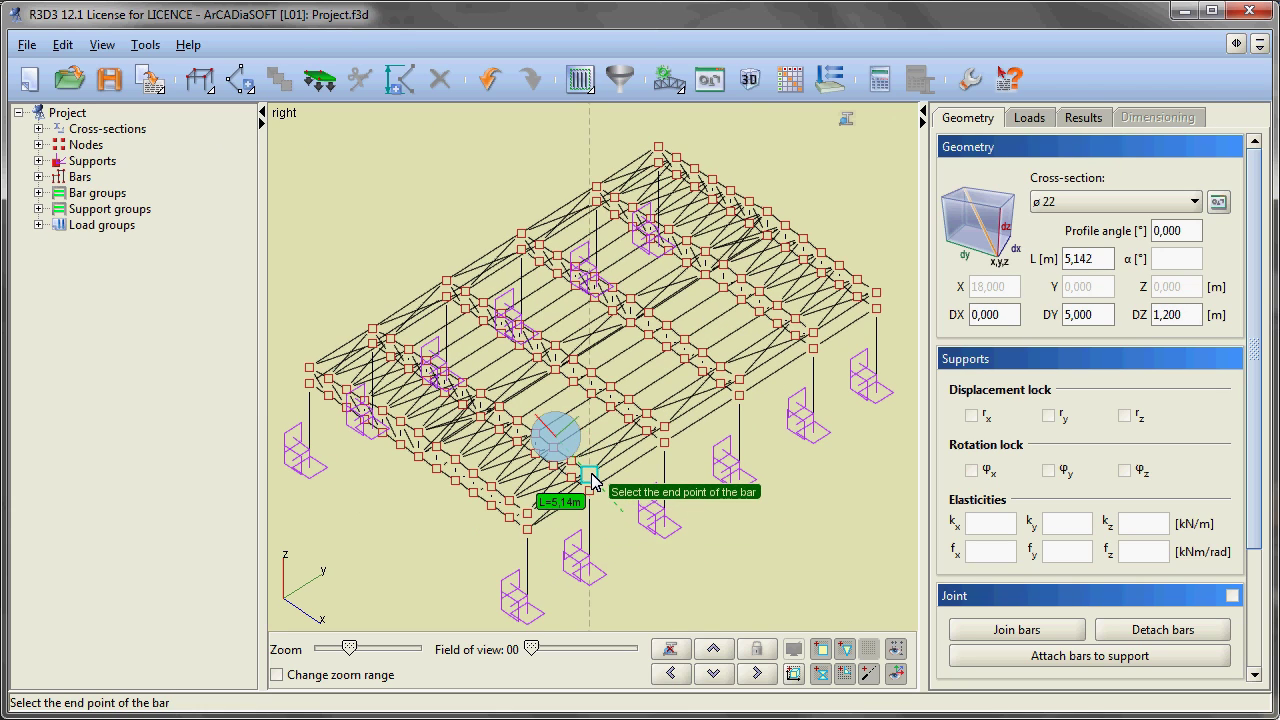
pyautogui.click(738, 380)
pyautogui.click(549, 488)
pyautogui.moveTo(520, 500); pyautogui.dragTo(560, 412, button='middle')
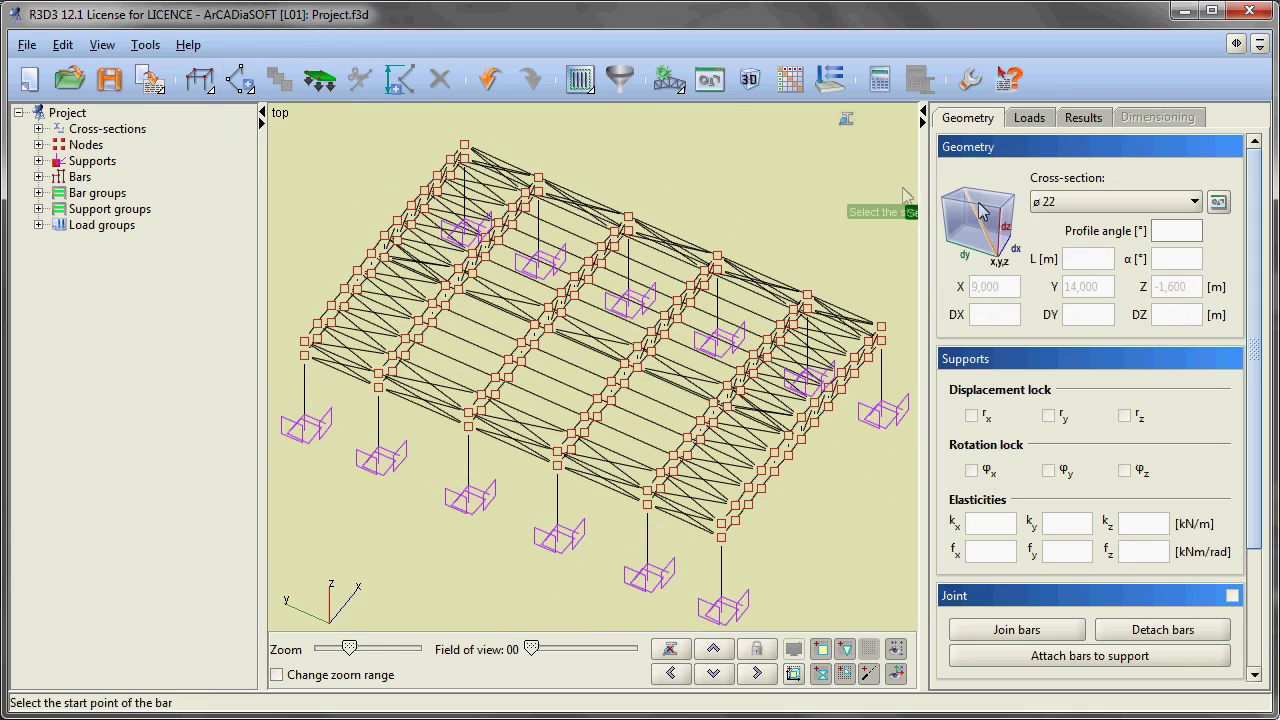
# Switch to UPN 80 and draw a knee brace: 1.5 m from the front truss node, then down to the support
pyautogui.click(1100, 202)
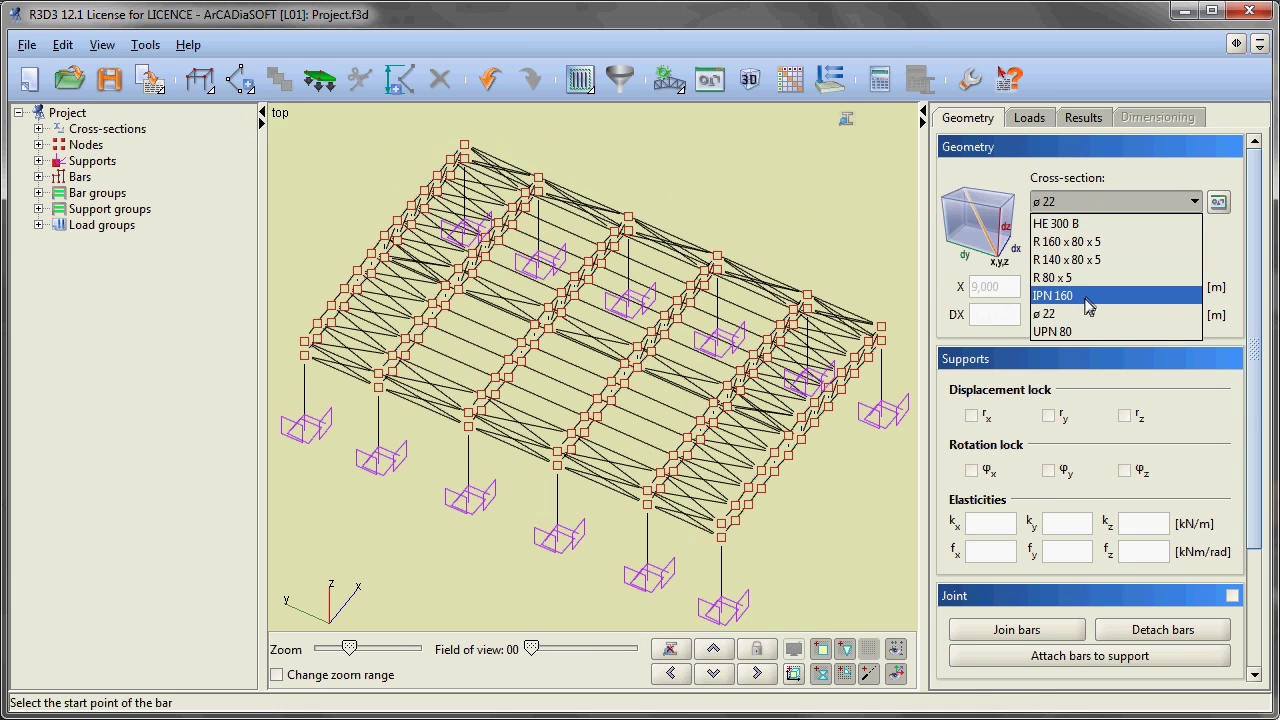
pyautogui.click(1065, 331)
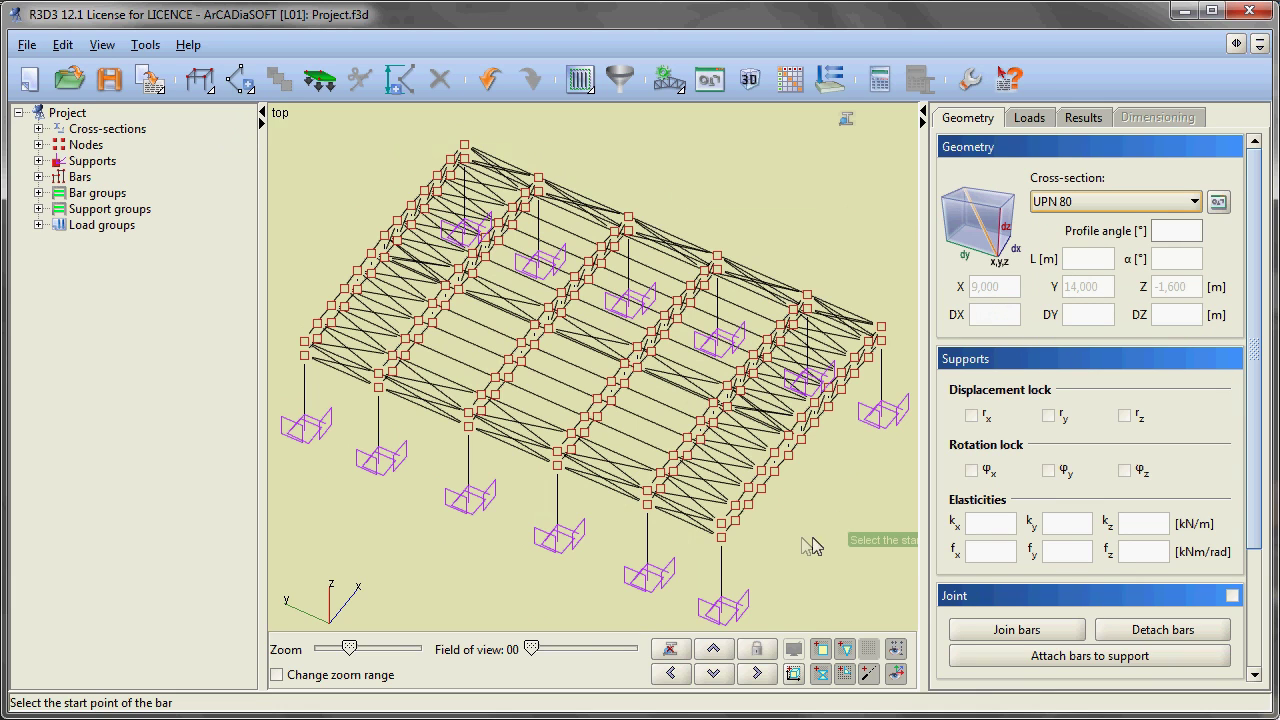
pyautogui.click(722, 535)
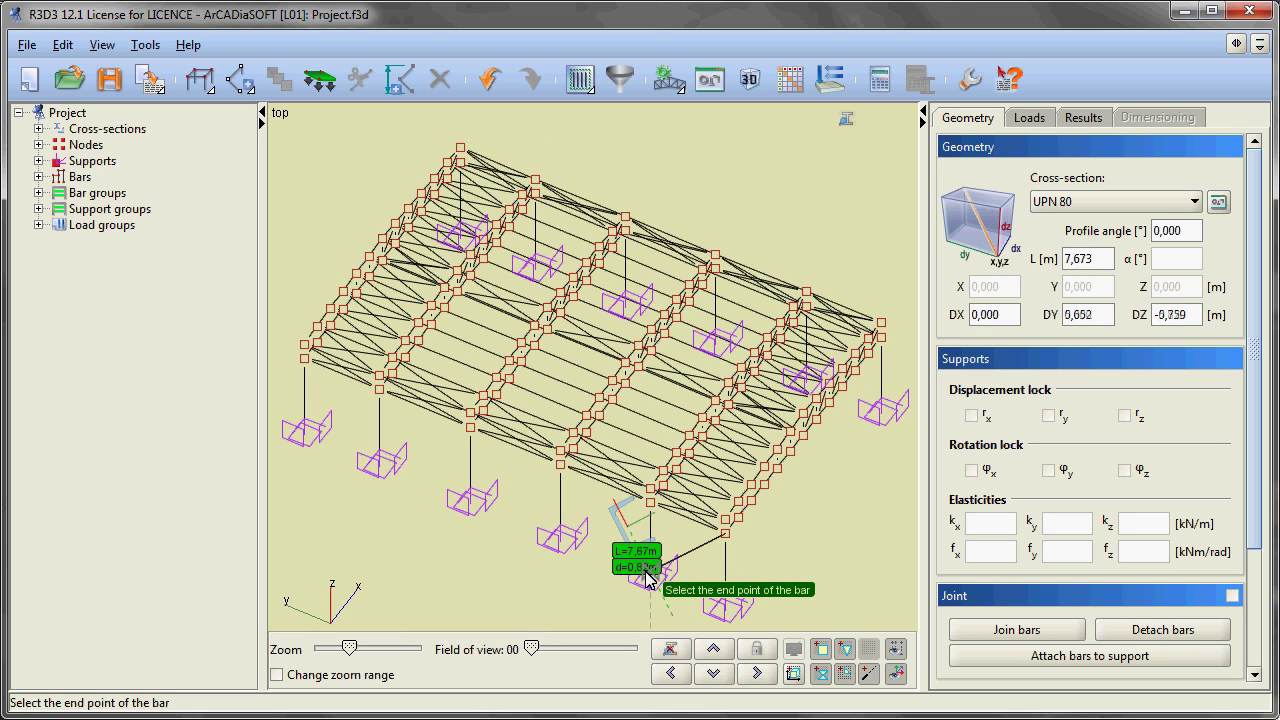
pyautogui.write('1.5')
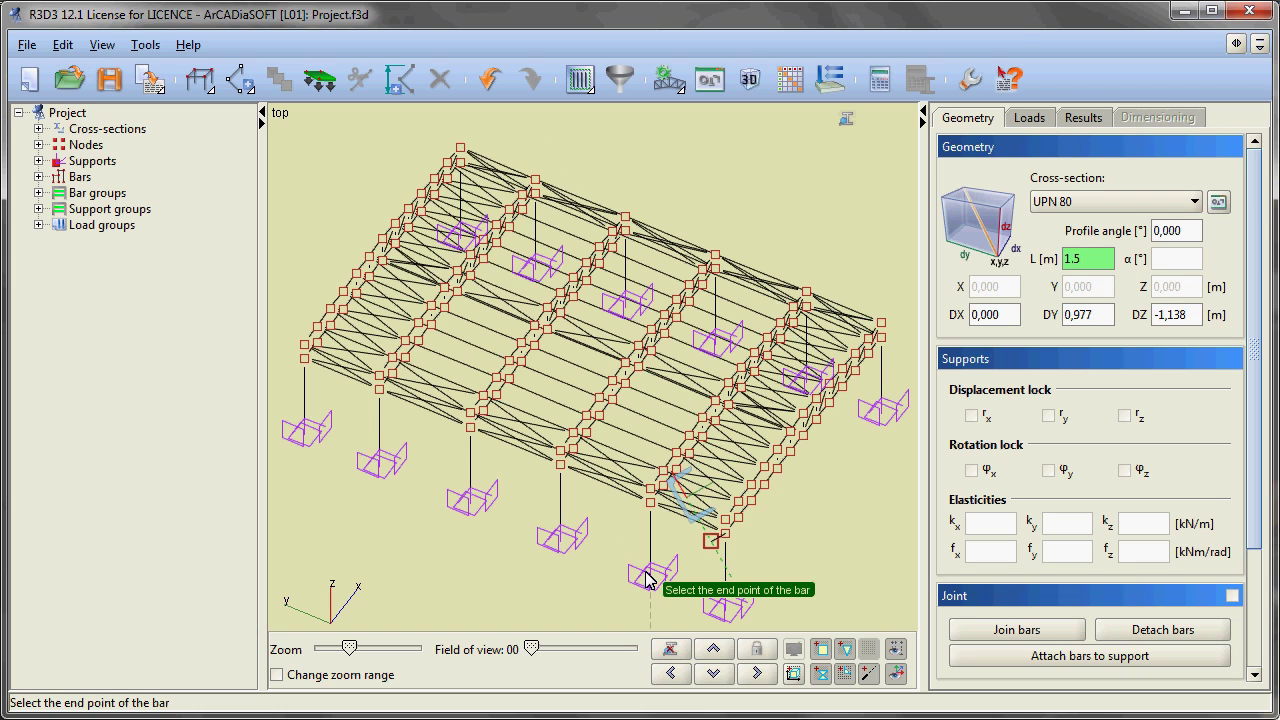
pyautogui.press('Return')
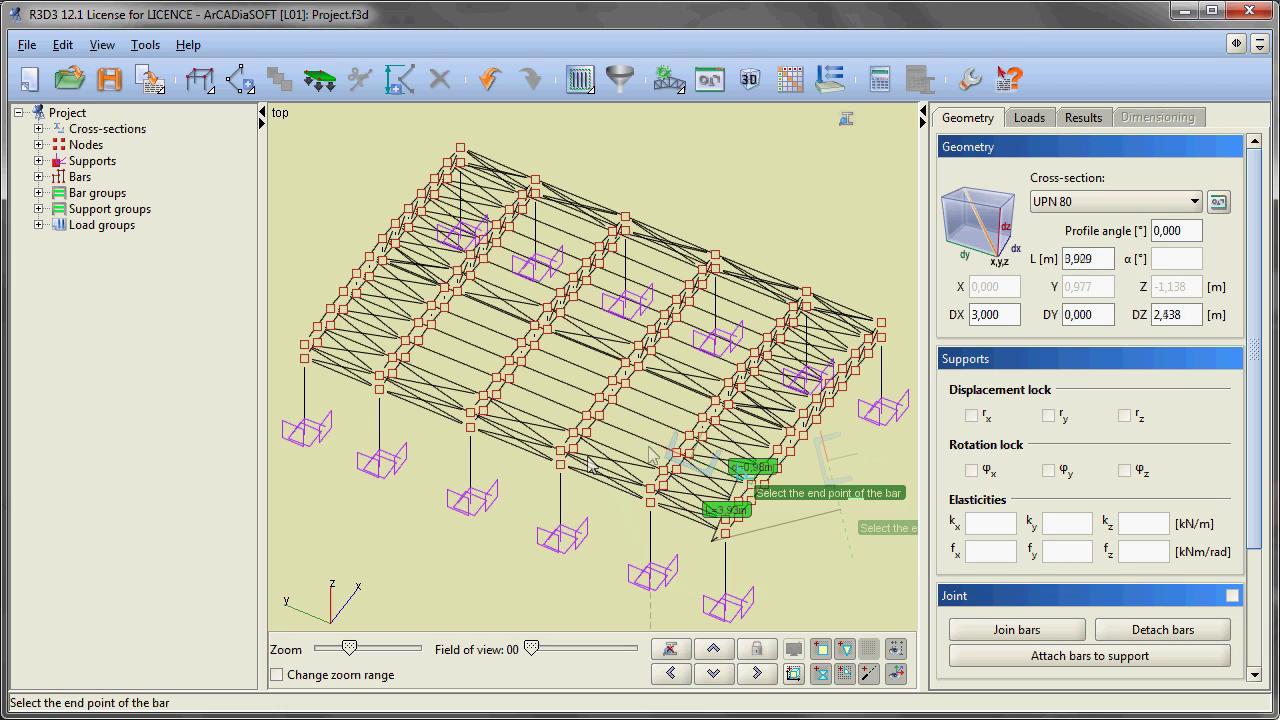
pyautogui.click(650, 504)
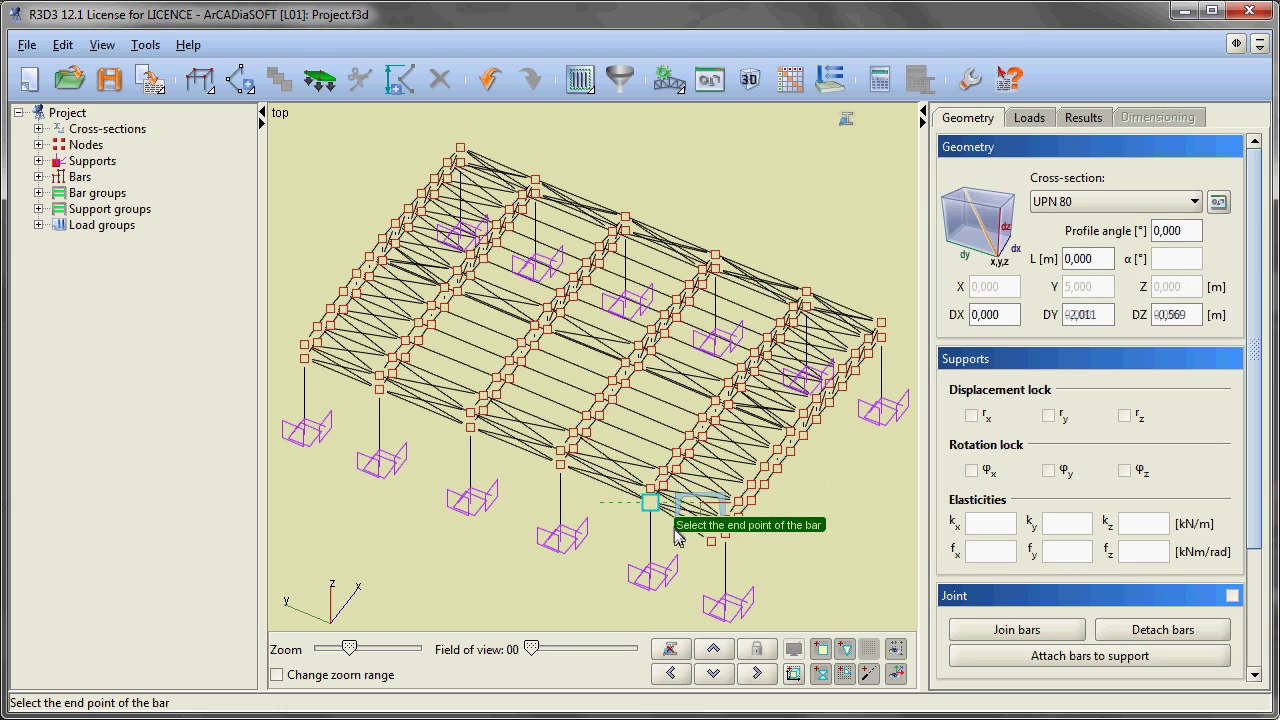
pyautogui.click(724, 563)
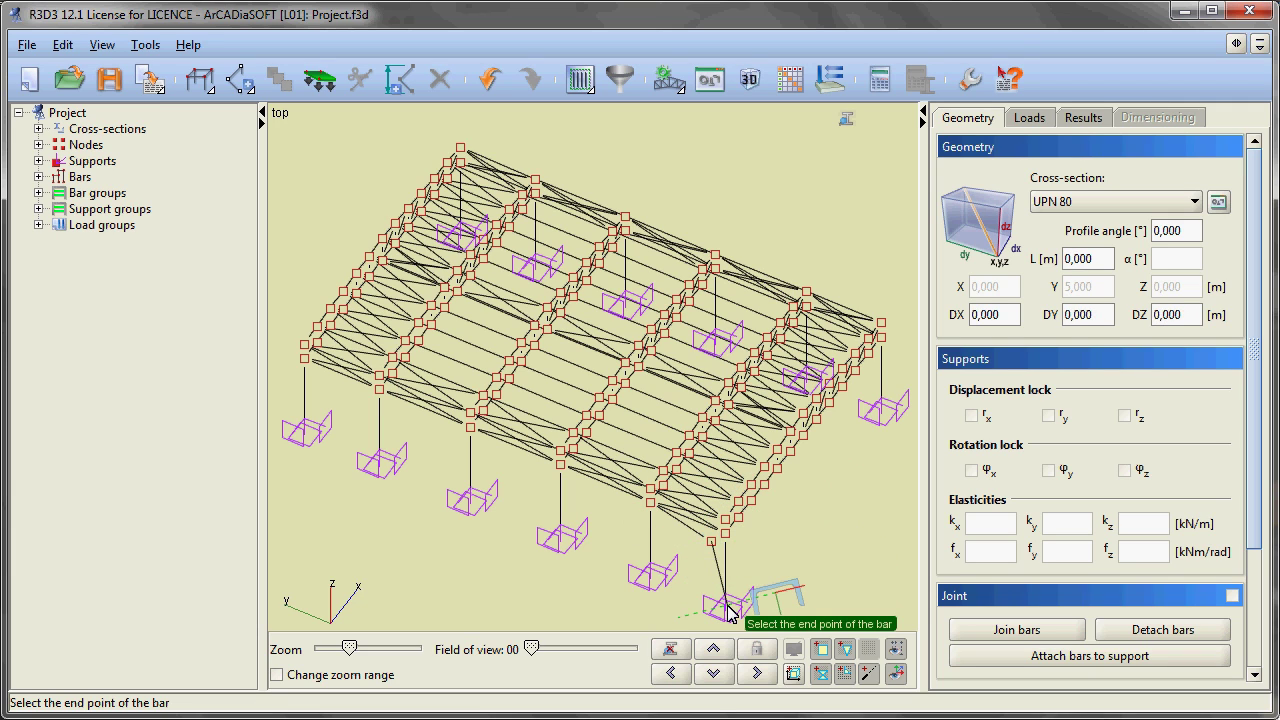
pyautogui.click(729, 608)
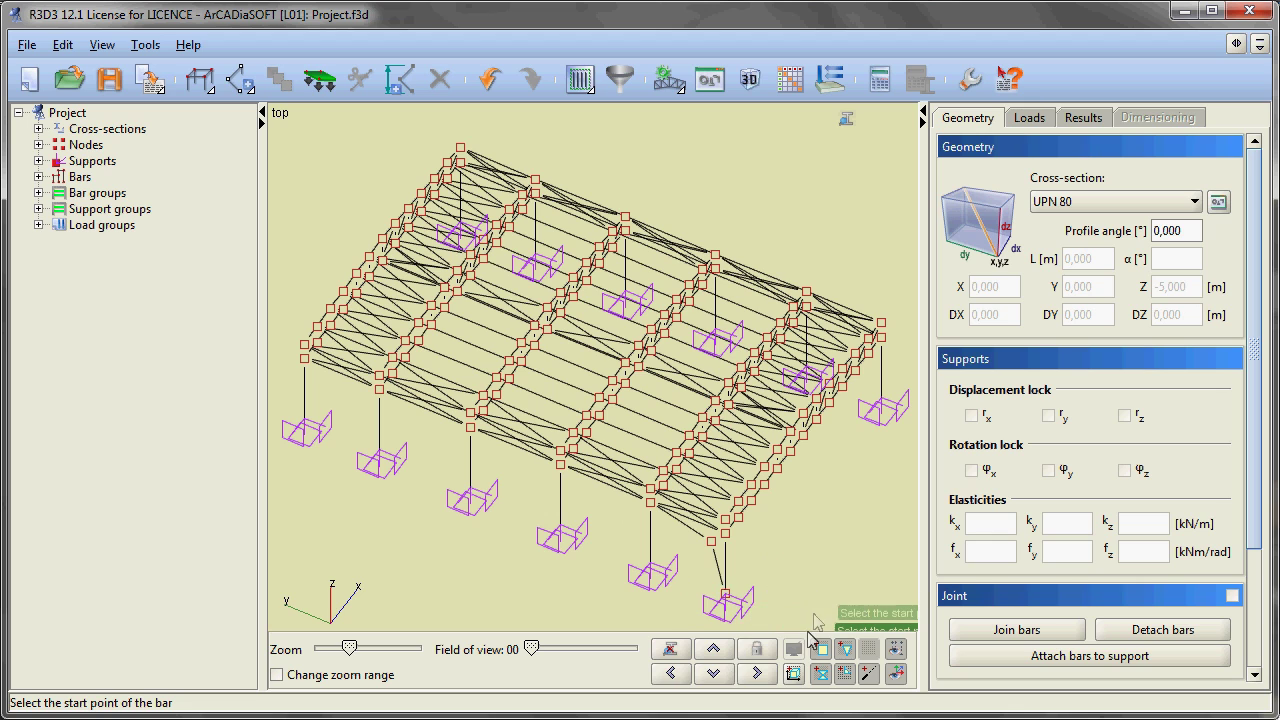
# In left view, add a node on the diagonal knee brace and select it
pyautogui.click(685, 674)
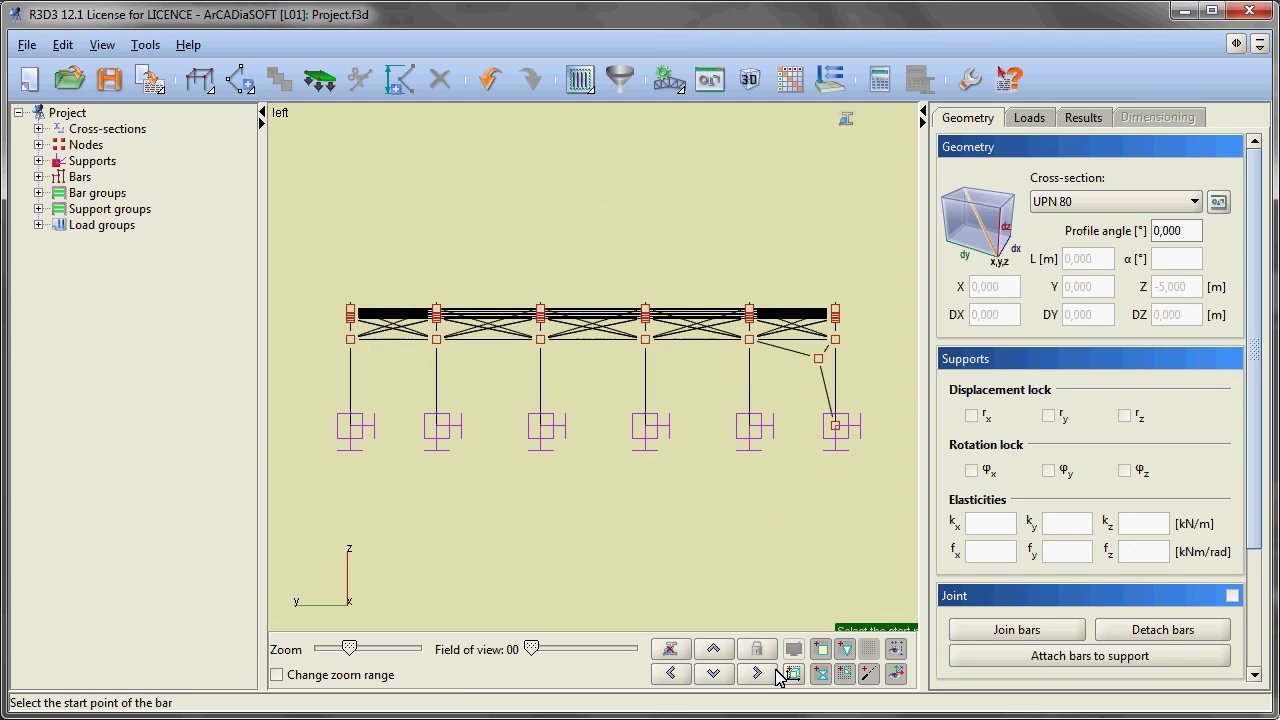
pyautogui.click(829, 376)
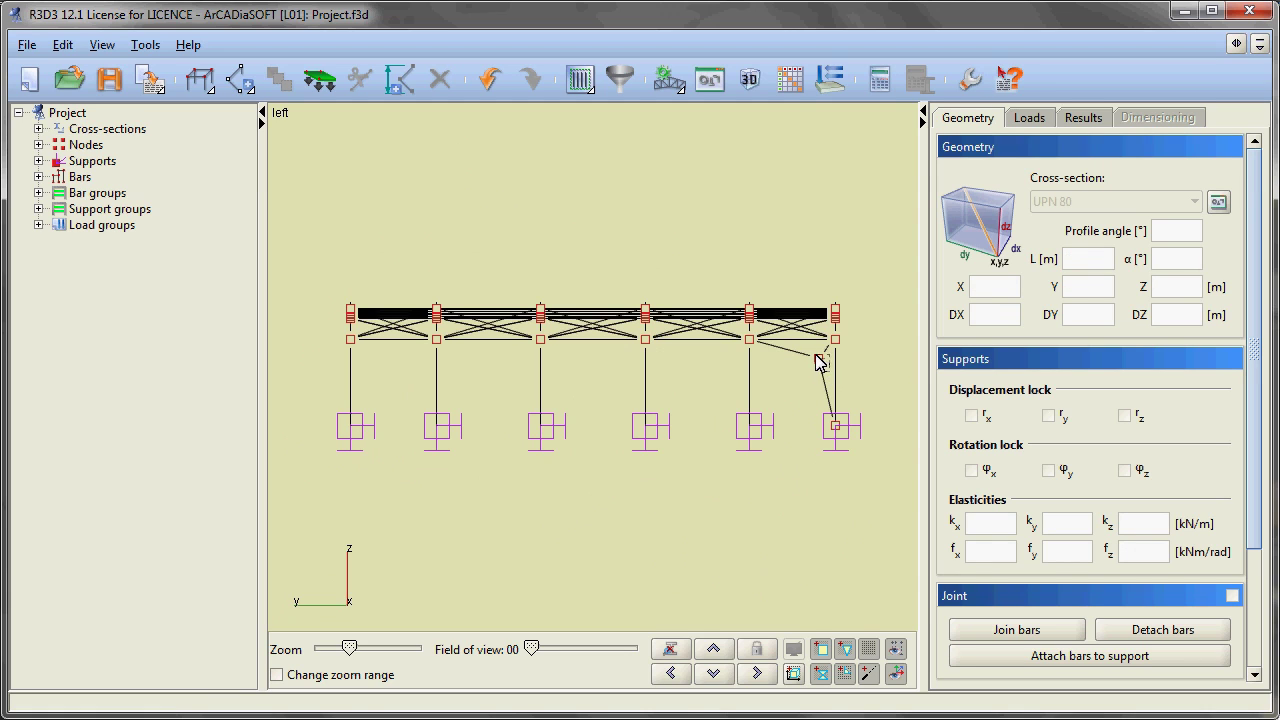
pyautogui.click(816, 358)
# Mirror the knee brace against a plane defined by two picked points
pyautogui.rightClick(771, 186)
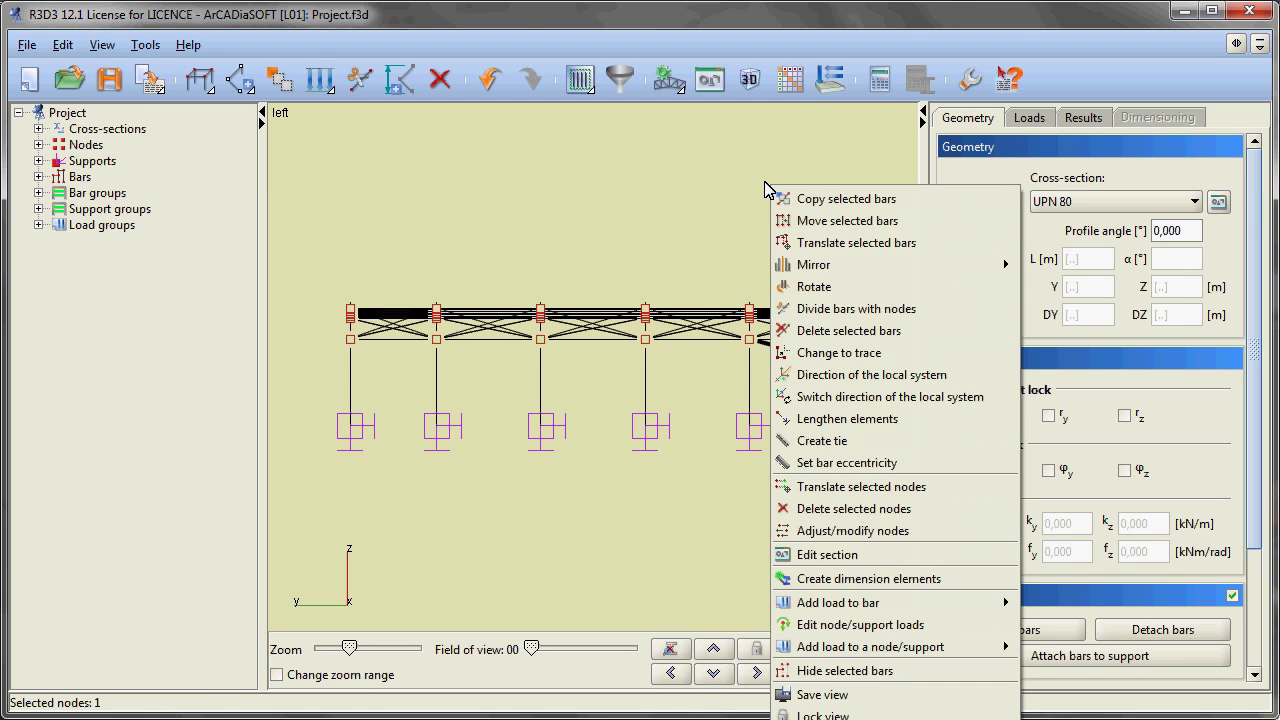
pyautogui.moveTo(793, 262)
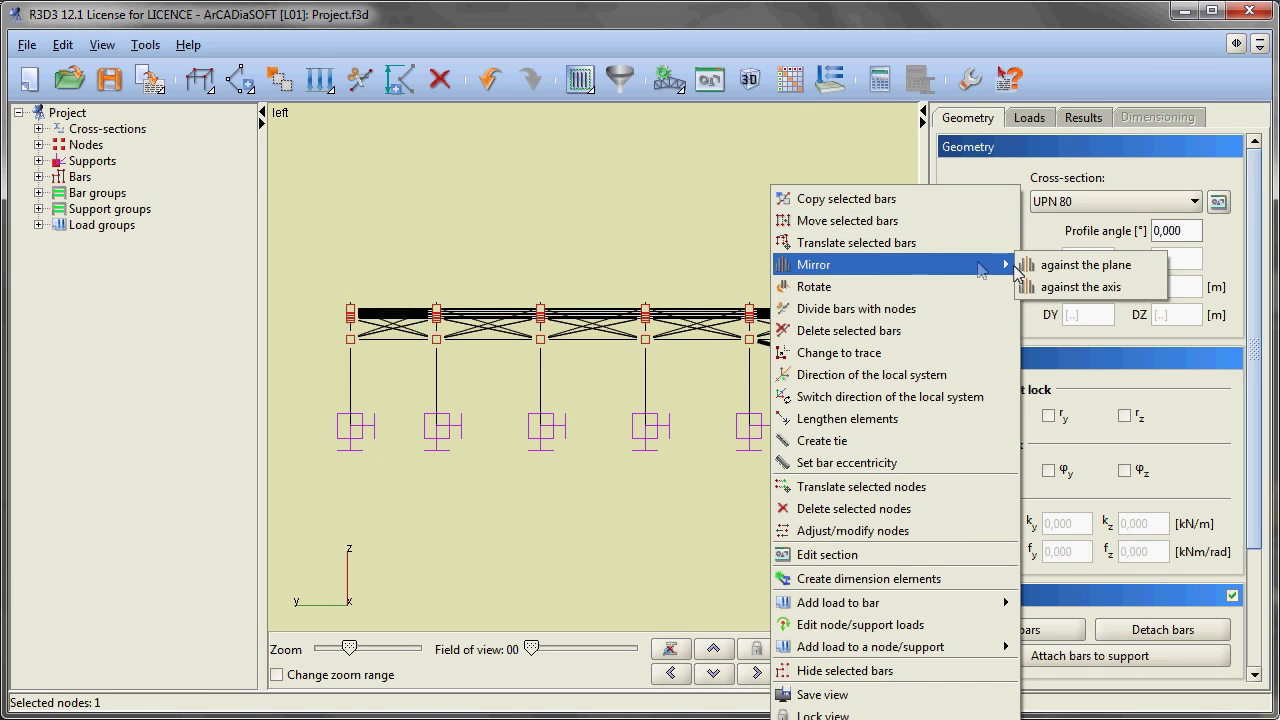
pyautogui.click(1085, 265)
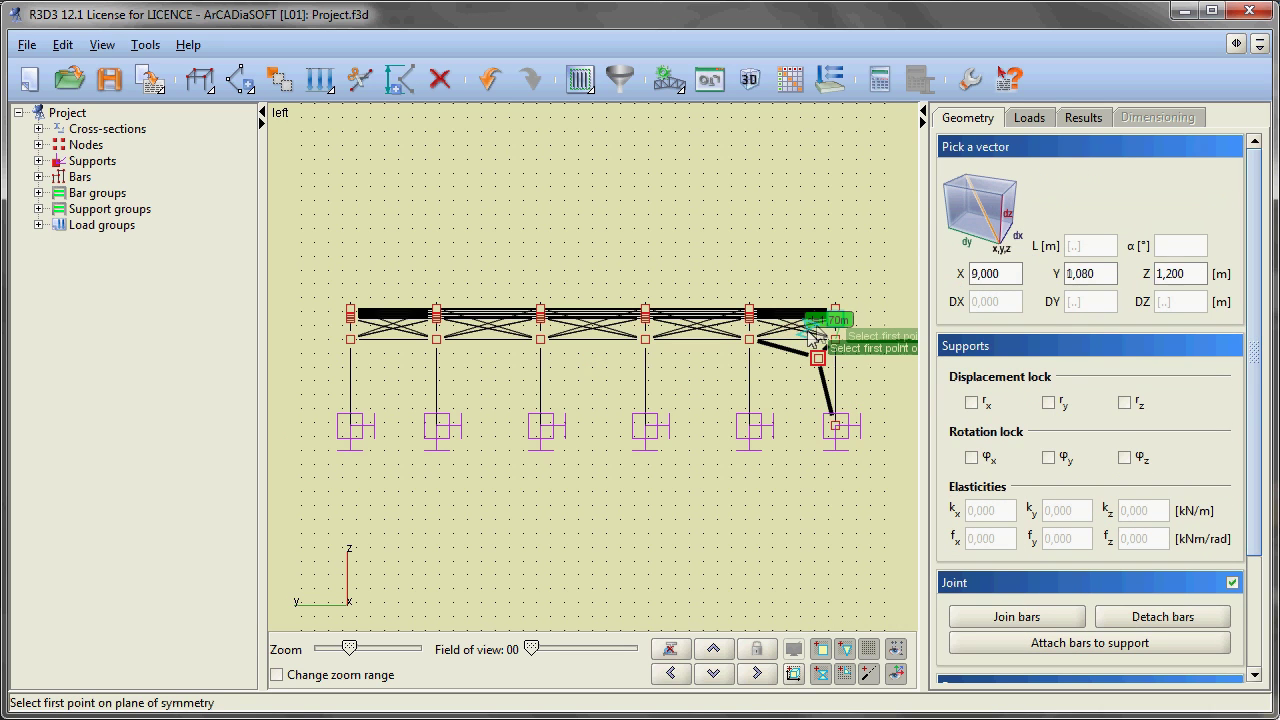
pyautogui.click(797, 343)
pyautogui.click(804, 336)
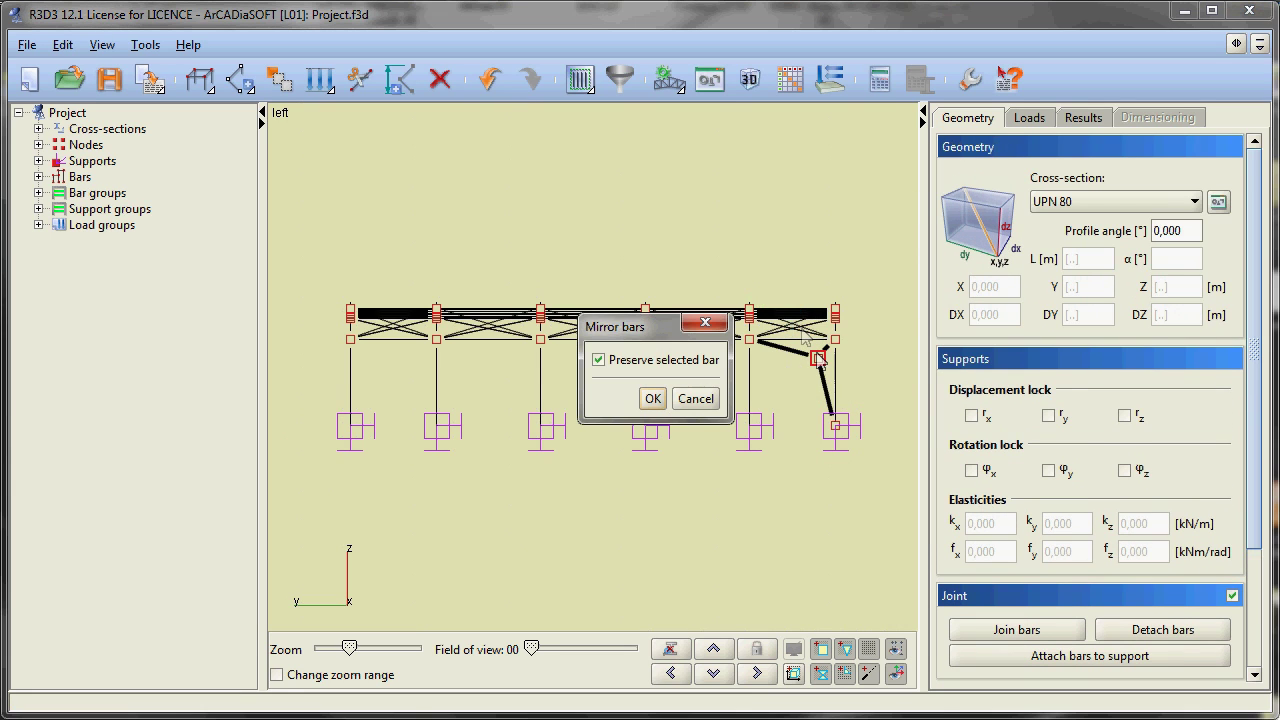